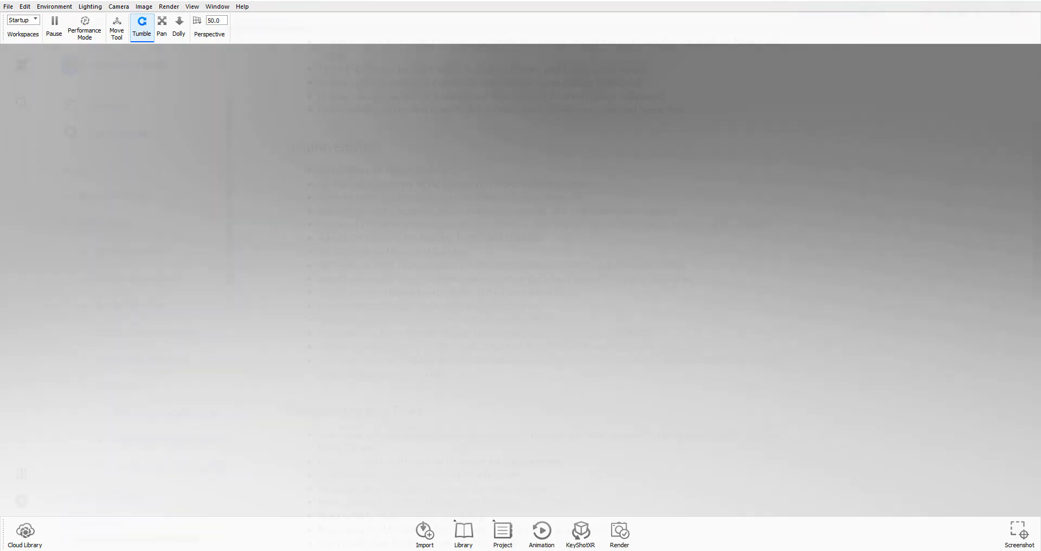
- Read through the Noteworthy Bug Fixes in the KeyShot 8.1 release notes
{"action": "scroll", "coordinate": [546, 406], "scroll_direction": "down", "scroll_amount": 5}
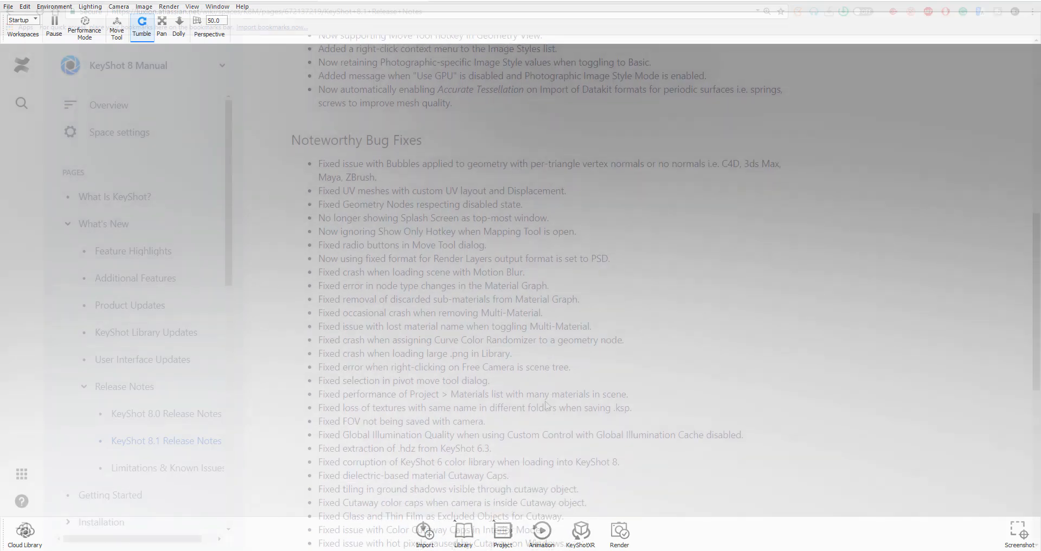
{"action": "scroll", "coordinate": [546, 406], "scroll_direction": "down", "scroll_amount": 4}
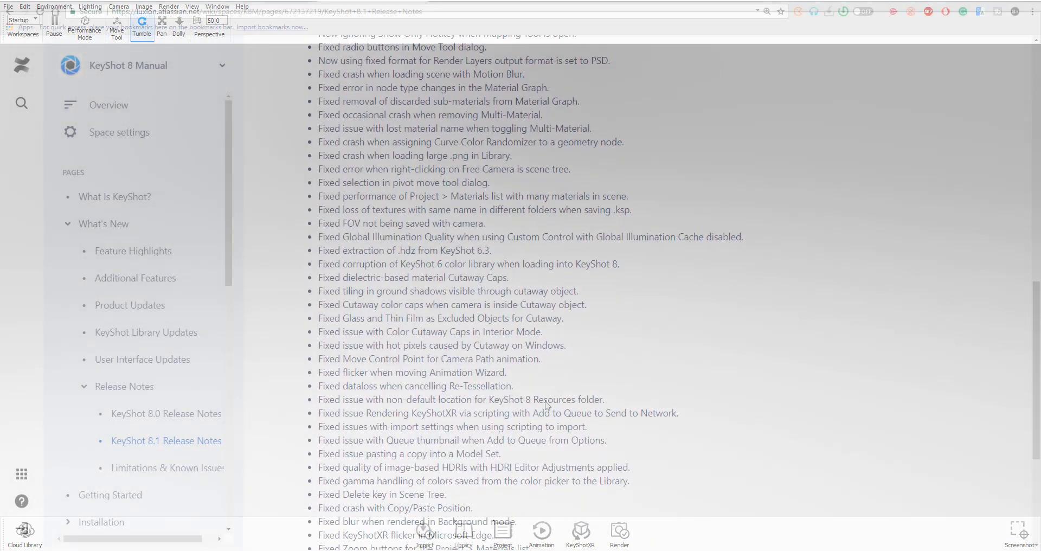
{"action": "scroll", "coordinate": [546, 406], "scroll_direction": "down", "scroll_amount": 1}
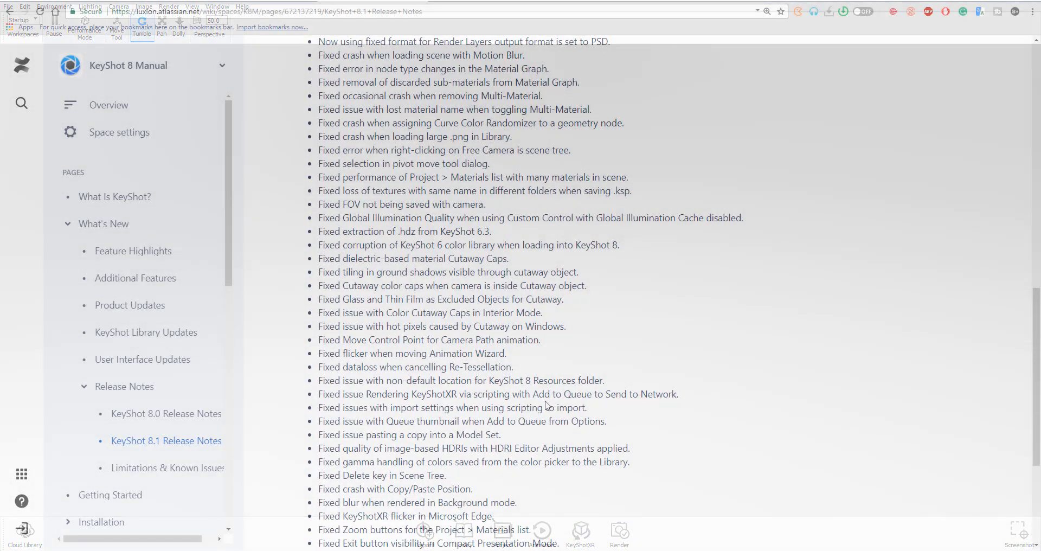
{"action": "left_click_drag", "start_coordinate": [1039, 313], "coordinate": [1035, 167]}
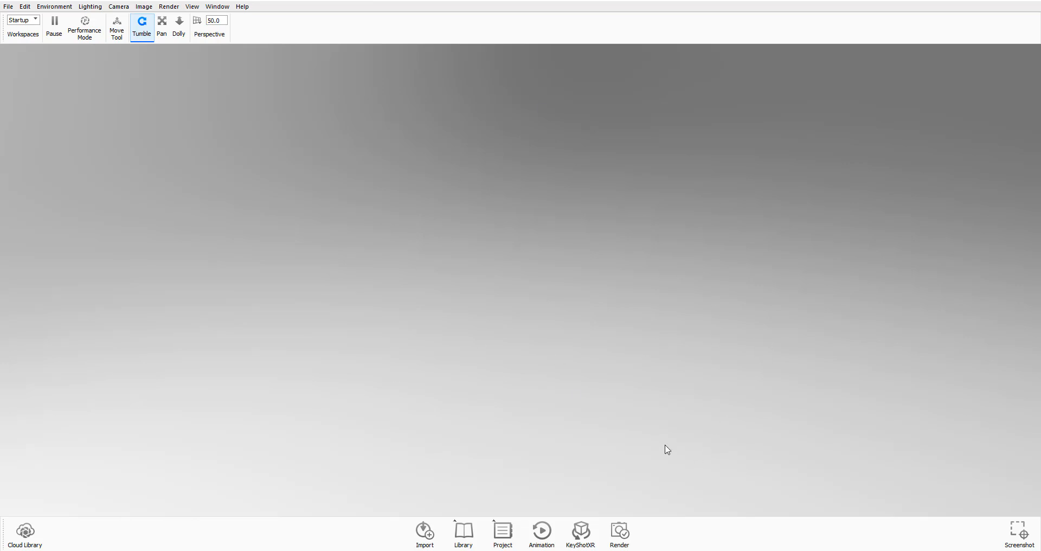
- Examine the file formats offered for still image output in the render settings
{"action": "left_click", "coordinate": [632, 533]}
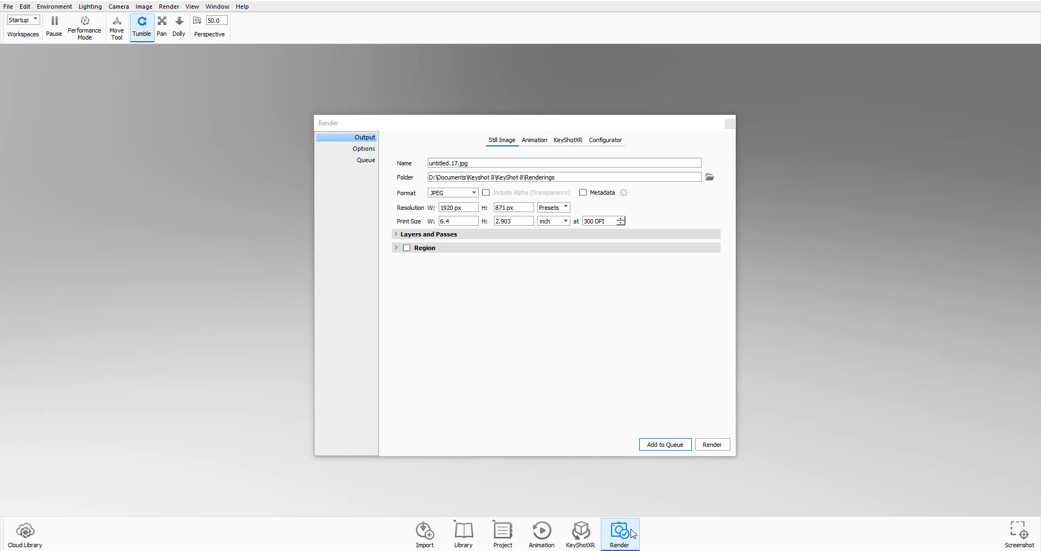
{"action": "left_click", "coordinate": [475, 193]}
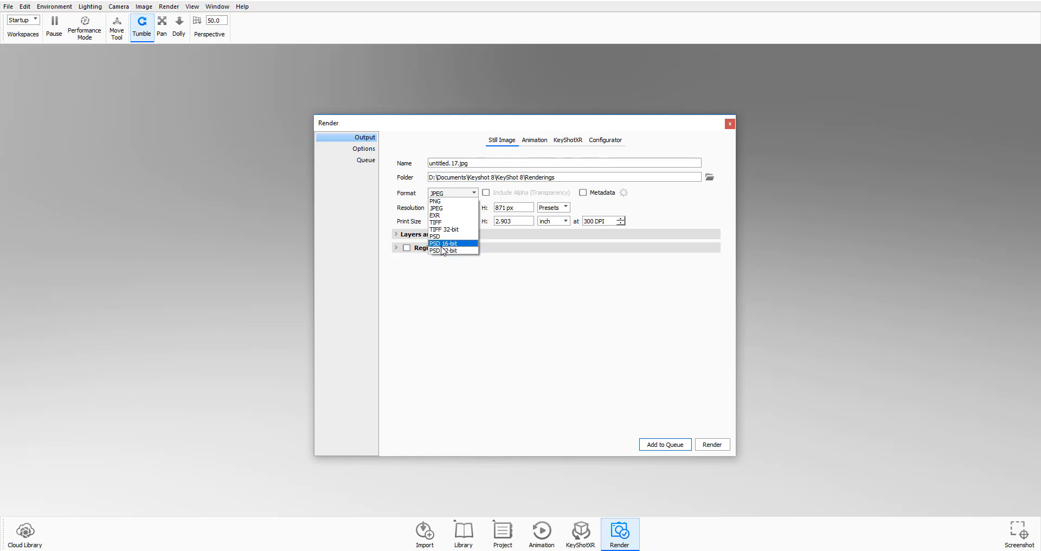
{"action": "left_click", "coordinate": [465, 291]}
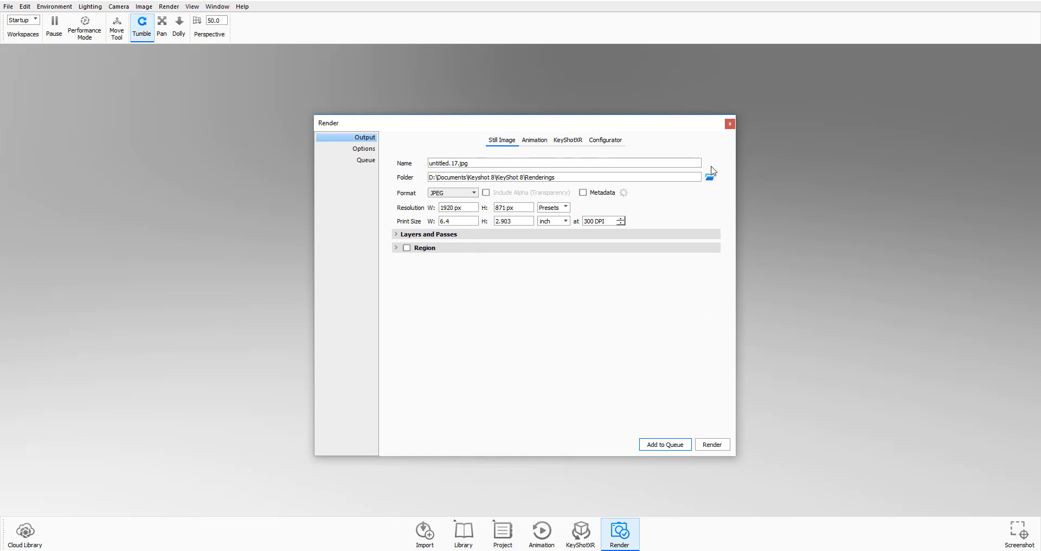
{"action": "left_click", "coordinate": [730, 125]}
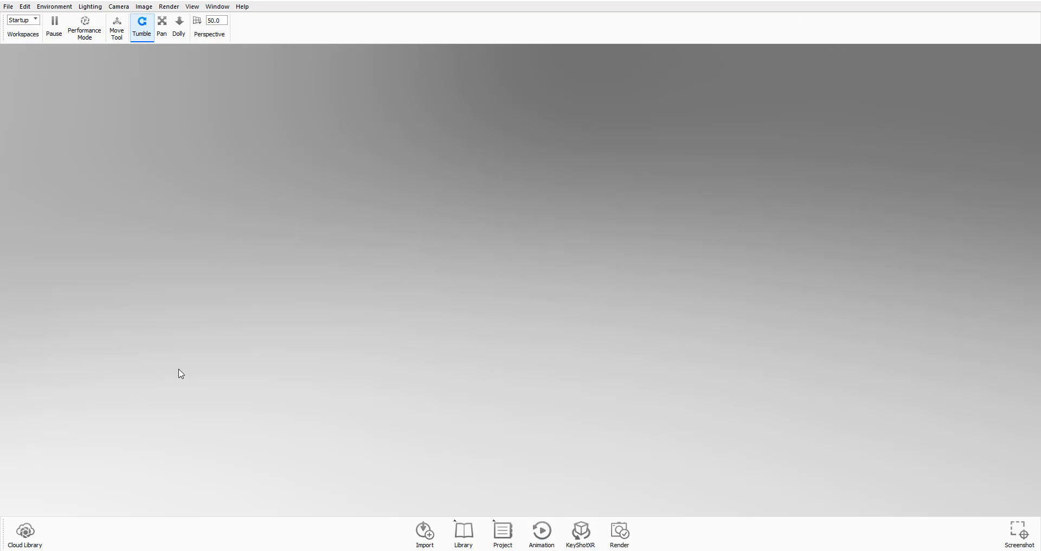
- Switch the interface to the Dark Theme
{"action": "left_click", "coordinate": [27, 20]}
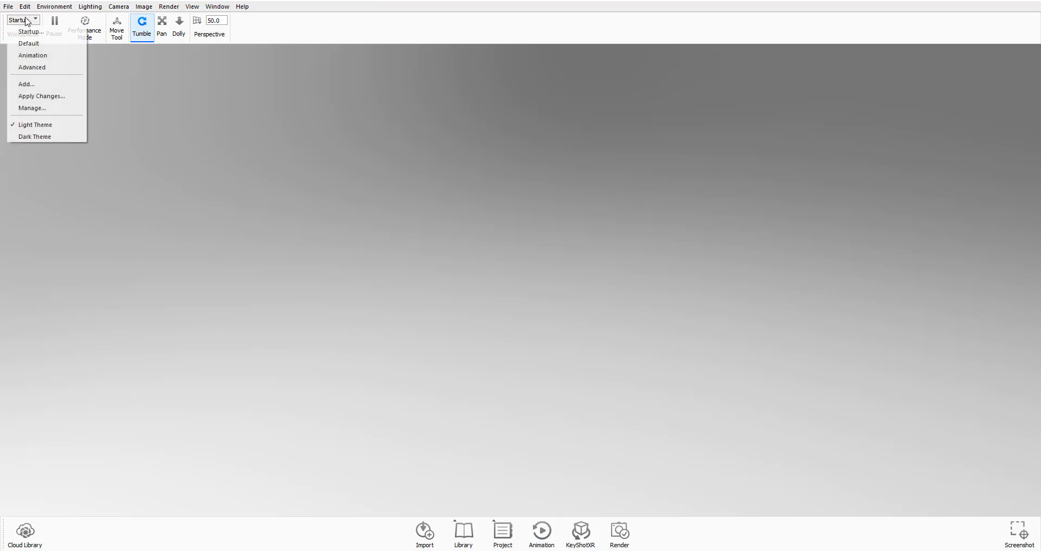
{"action": "left_click", "coordinate": [35, 137]}
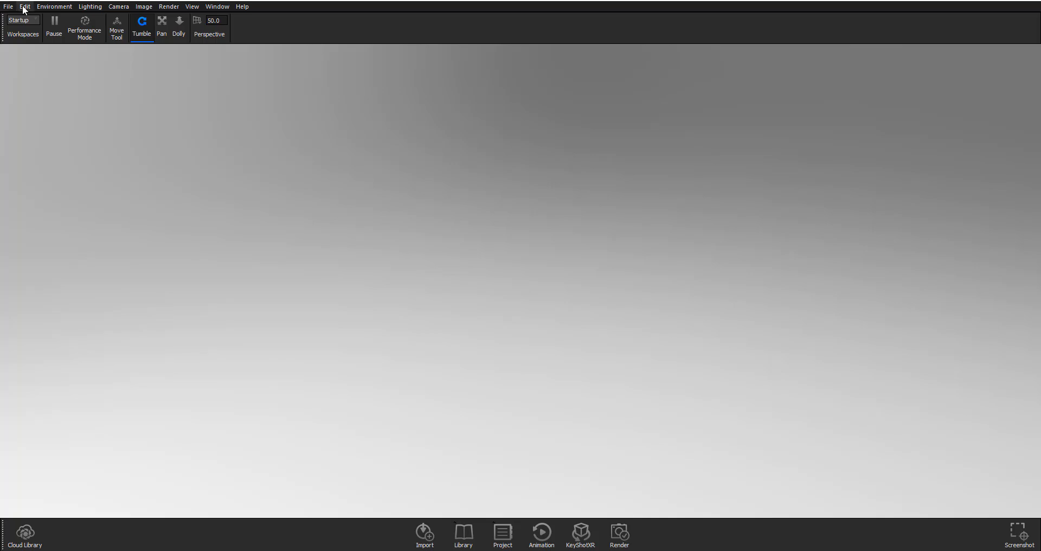
- Add a cylinder, a disc and a rounded cube to the empty scene
{"action": "left_click", "coordinate": [48, 6]}
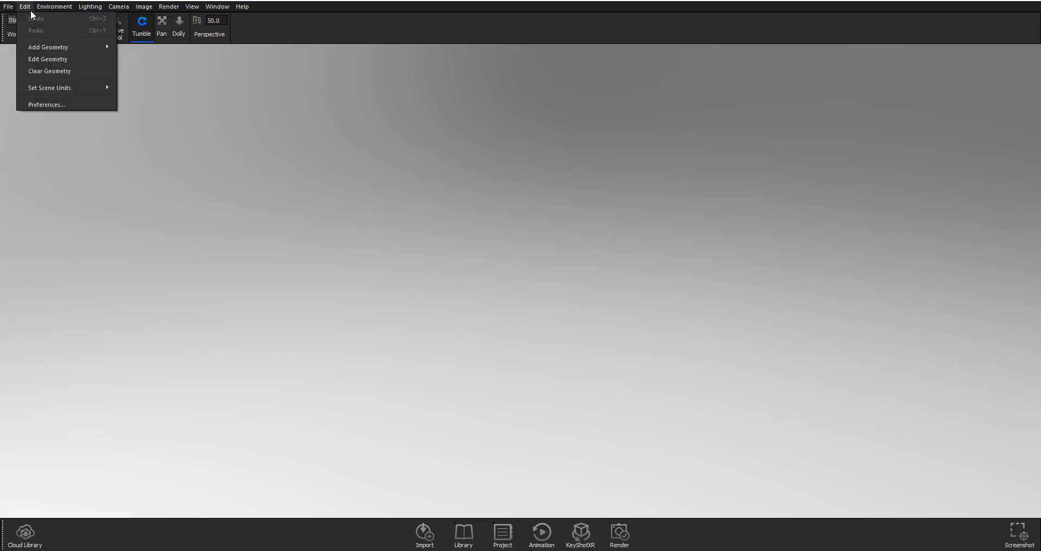
{"action": "mouse_move", "coordinate": [83, 47]}
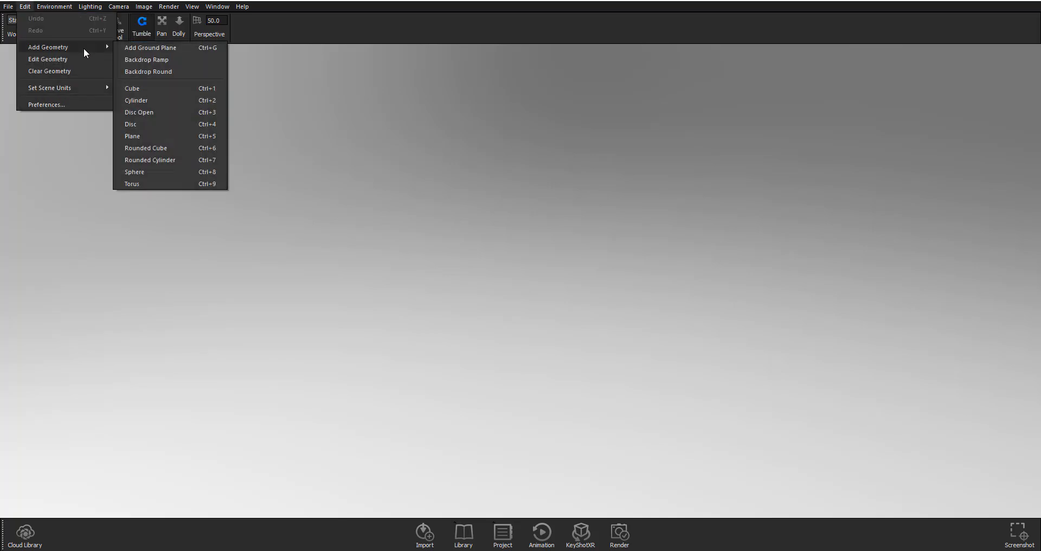
{"action": "left_click", "coordinate": [147, 100]}
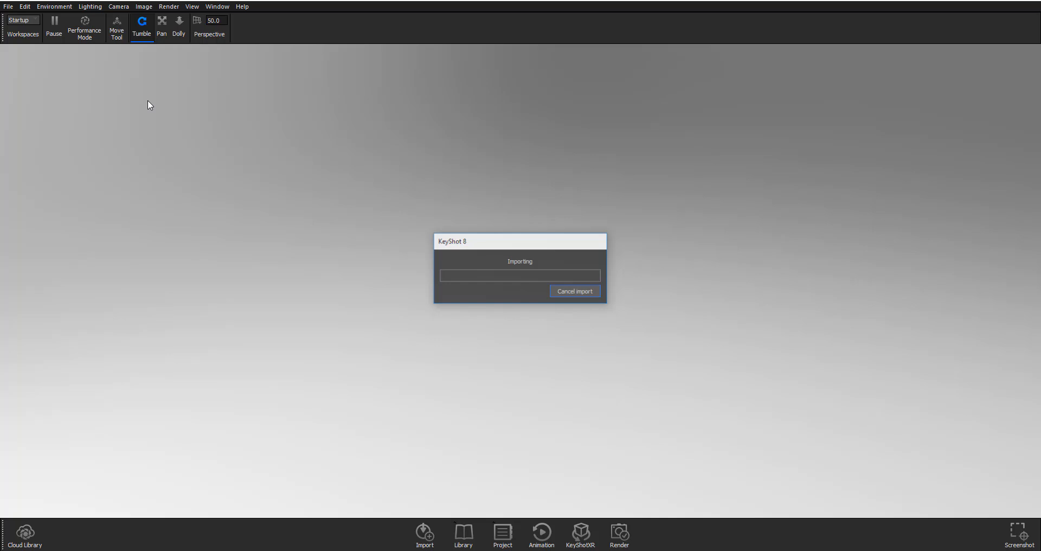
{"action": "left_click", "coordinate": [25, 7]}
{"action": "mouse_move", "coordinate": [64, 47]}
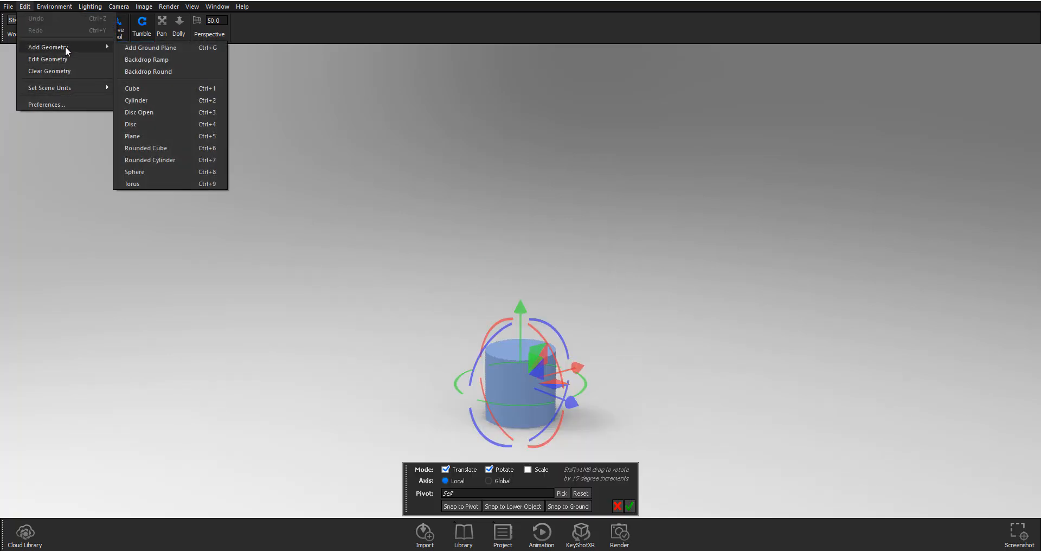
{"action": "left_click", "coordinate": [152, 125]}
{"action": "left_click", "coordinate": [26, 6]}
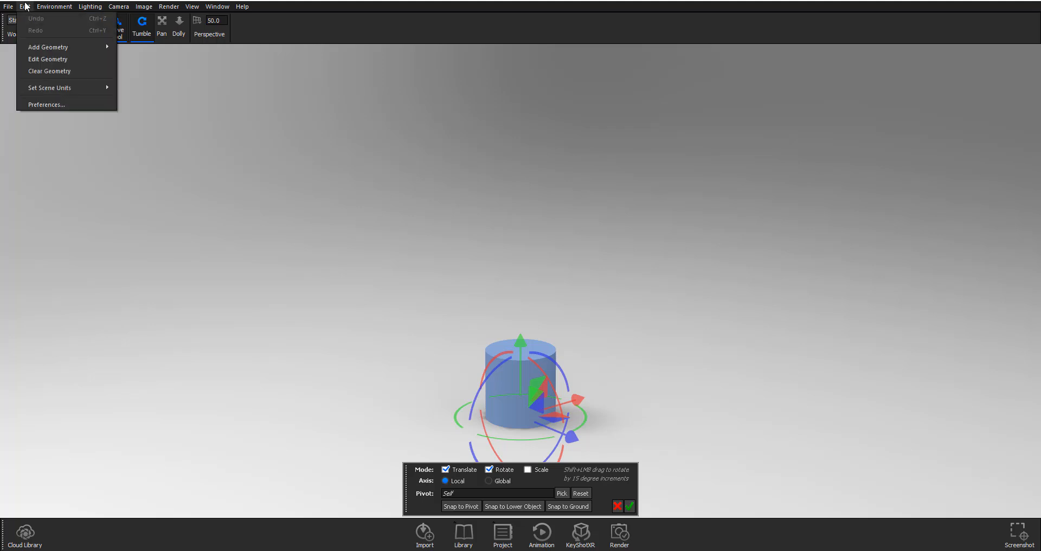
{"action": "mouse_move", "coordinate": [83, 46]}
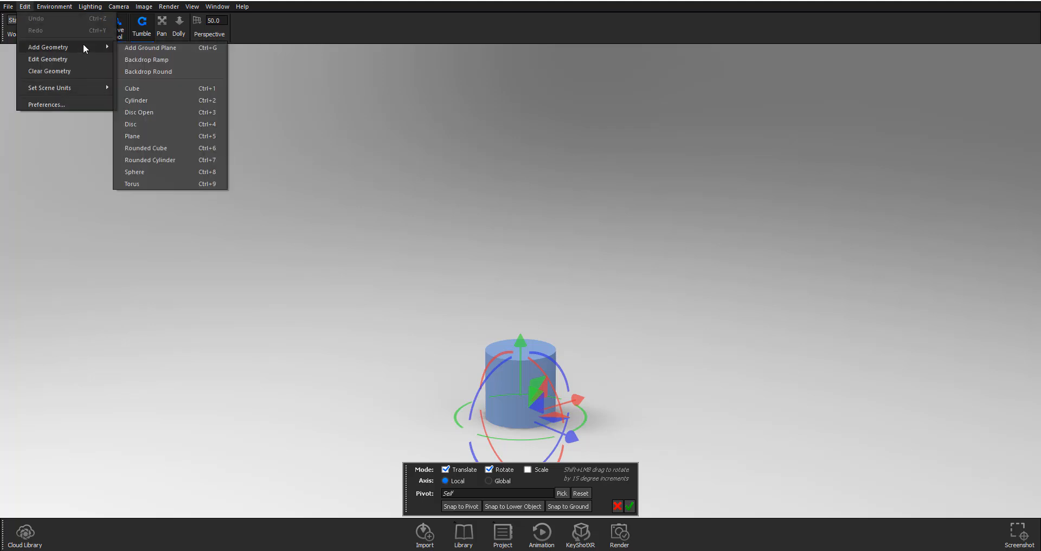
{"action": "left_click", "coordinate": [154, 148]}
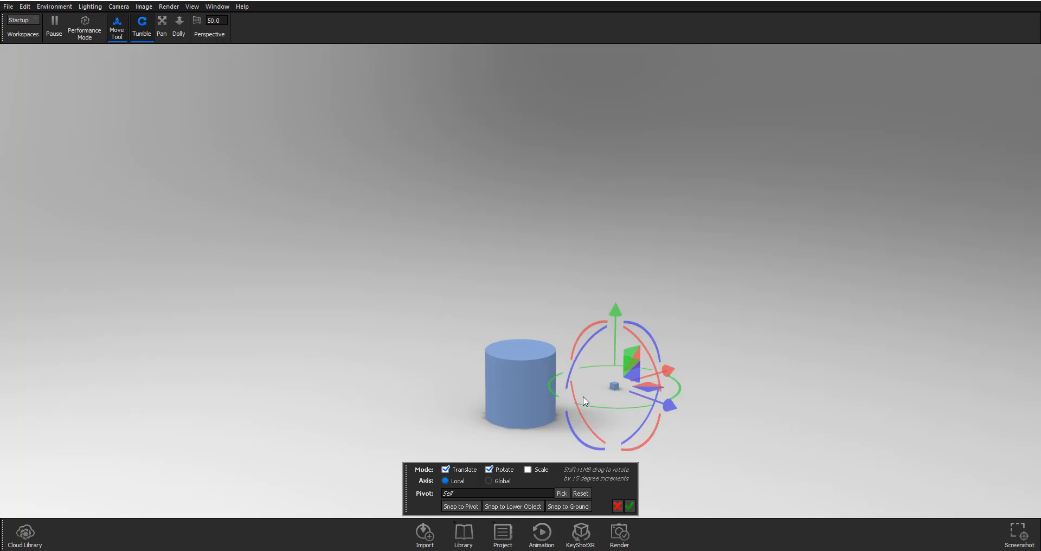
- Switch the workspace layout from Startup to Default
{"action": "left_click", "coordinate": [22, 20]}
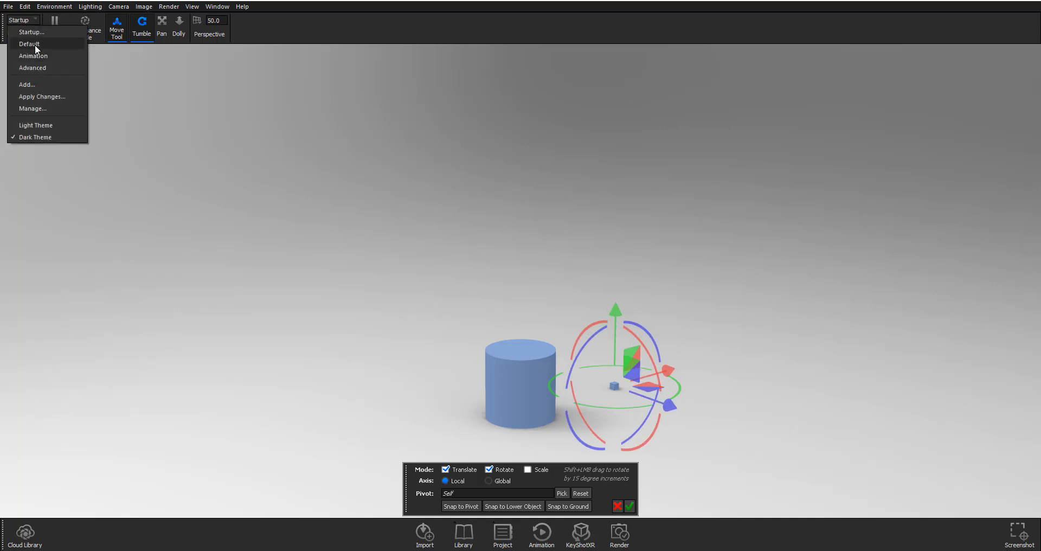
{"action": "left_click", "coordinate": [30, 44]}
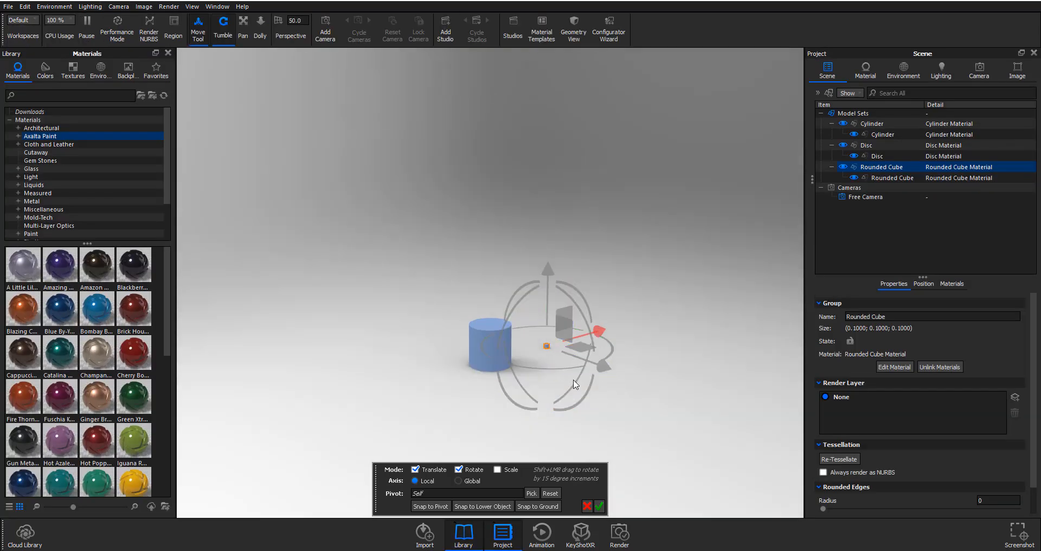
- Select the Disc group in the scene tree, collapse it, and accept the active Move Tool session
{"action": "scroll", "coordinate": [574, 380], "scroll_direction": "down", "scroll_amount": 3}
{"action": "scroll", "coordinate": [574, 380], "scroll_direction": "up", "scroll_amount": 7}
{"action": "middle_click_drag", "start_coordinate": [655, 289], "coordinate": [638, 213]}
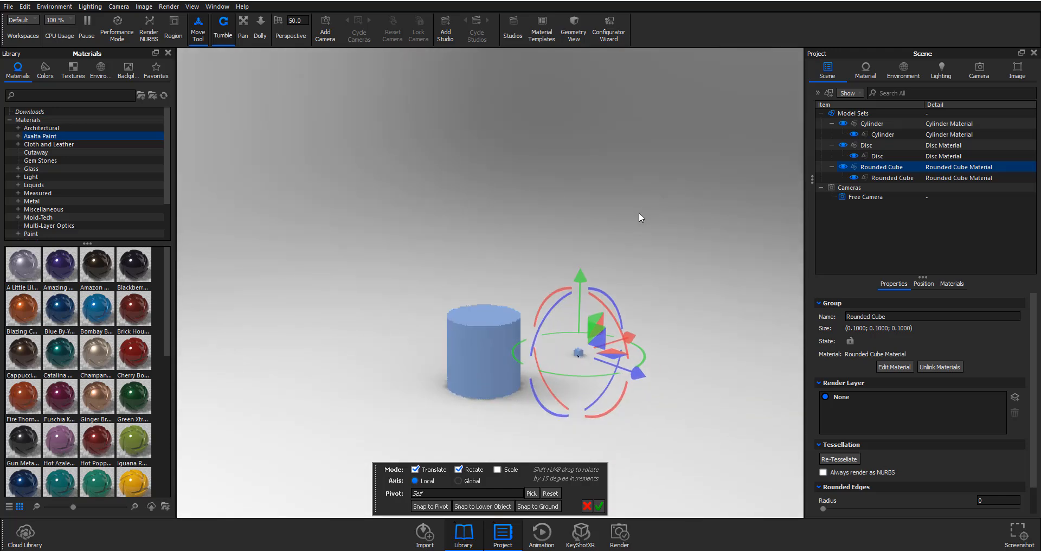
{"action": "scroll", "coordinate": [639, 212], "scroll_direction": "up", "scroll_amount": 3}
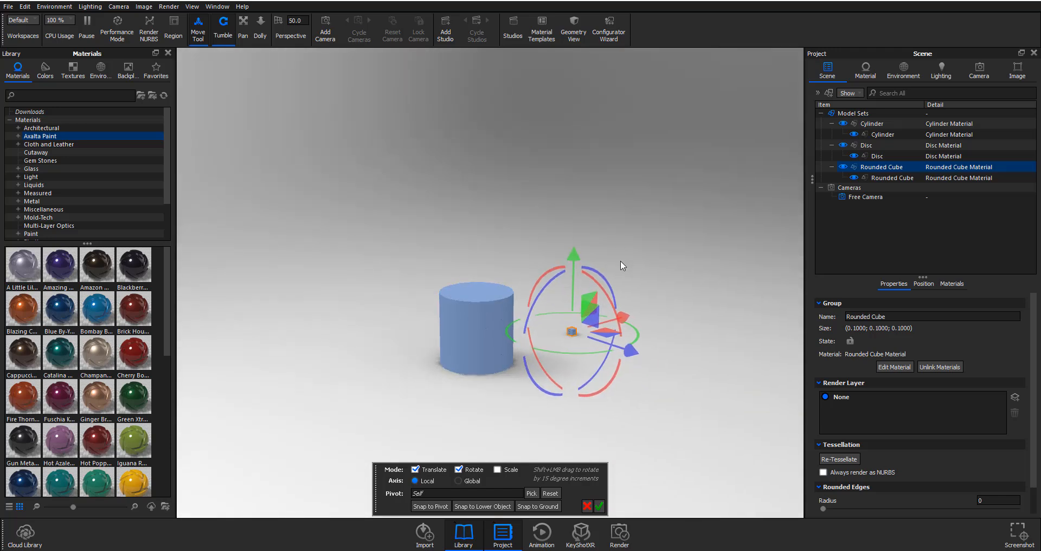
{"action": "left_click", "coordinate": [873, 157]}
{"action": "left_click", "coordinate": [864, 146]}
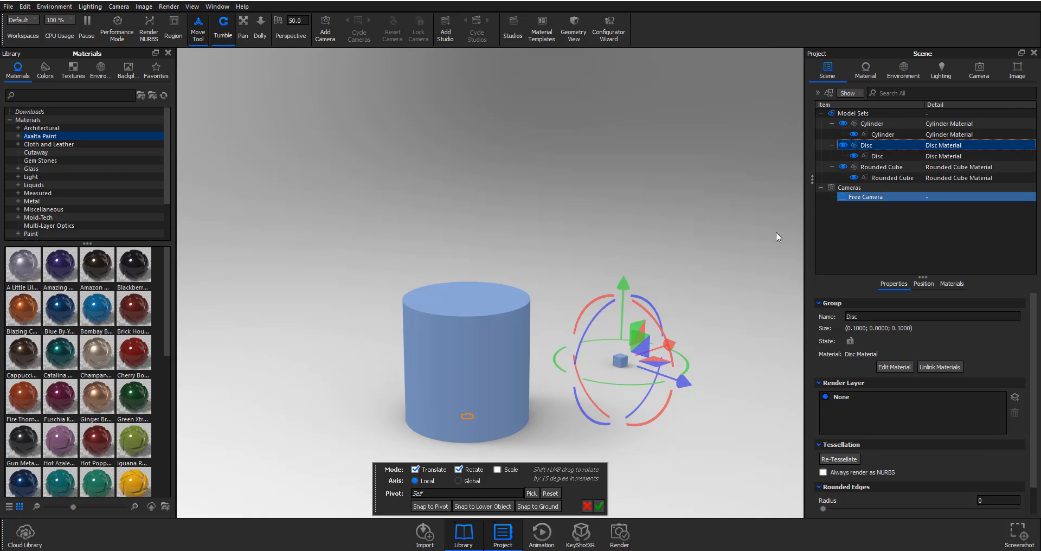
{"action": "left_click", "coordinate": [831, 145]}
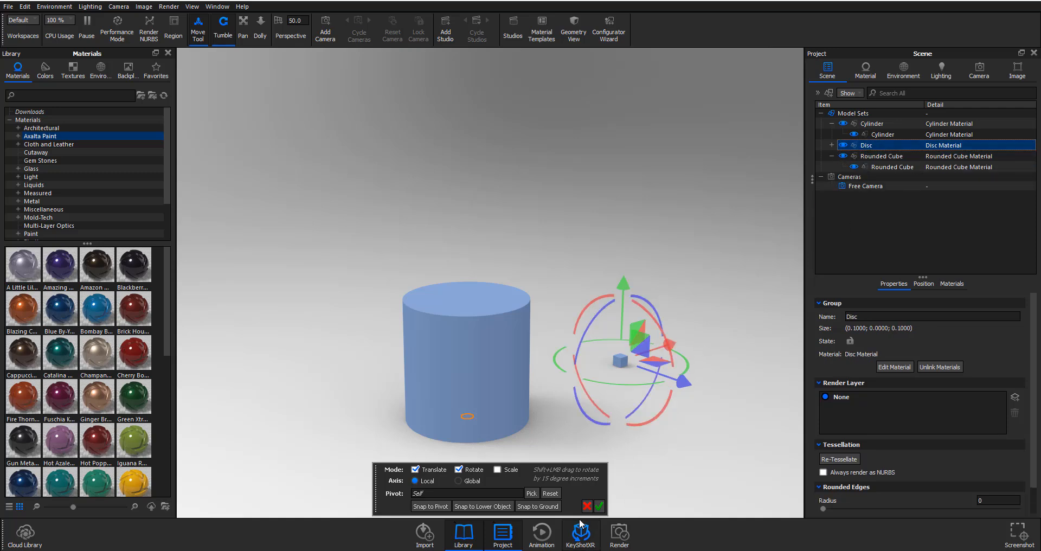
{"action": "left_click", "coordinate": [599, 506]}
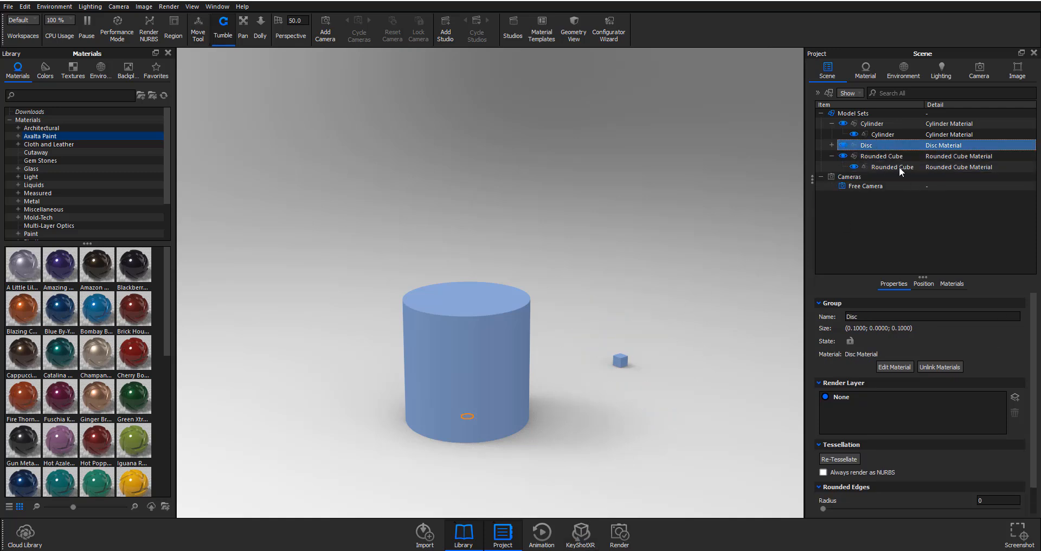
- Move the disc along the ground out of the cylinder to about X 0.97, Z 1.06 and set its scale to 1
{"action": "scroll", "coordinate": [926, 304], "scroll_direction": "down", "scroll_amount": 1}
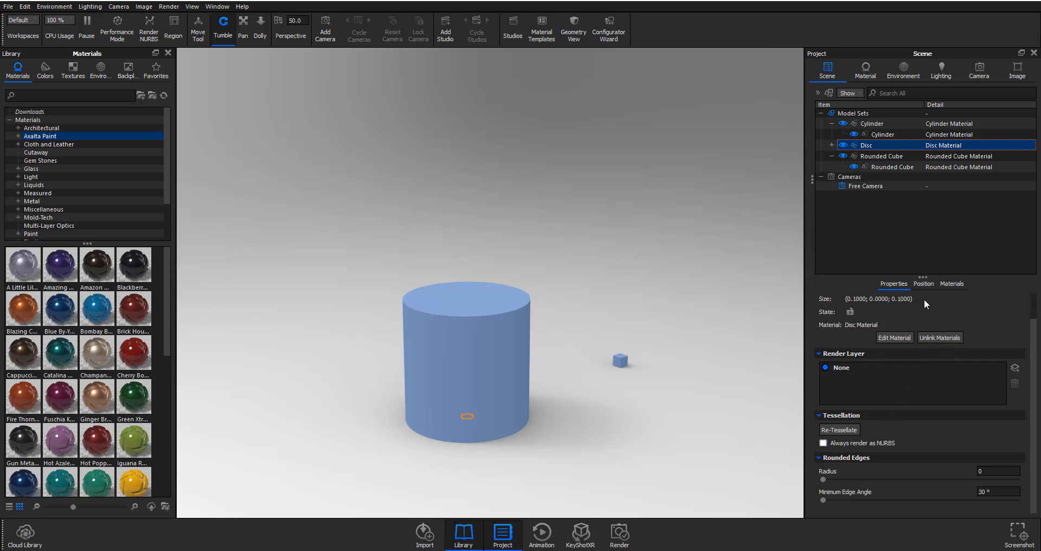
{"action": "left_click", "coordinate": [922, 283]}
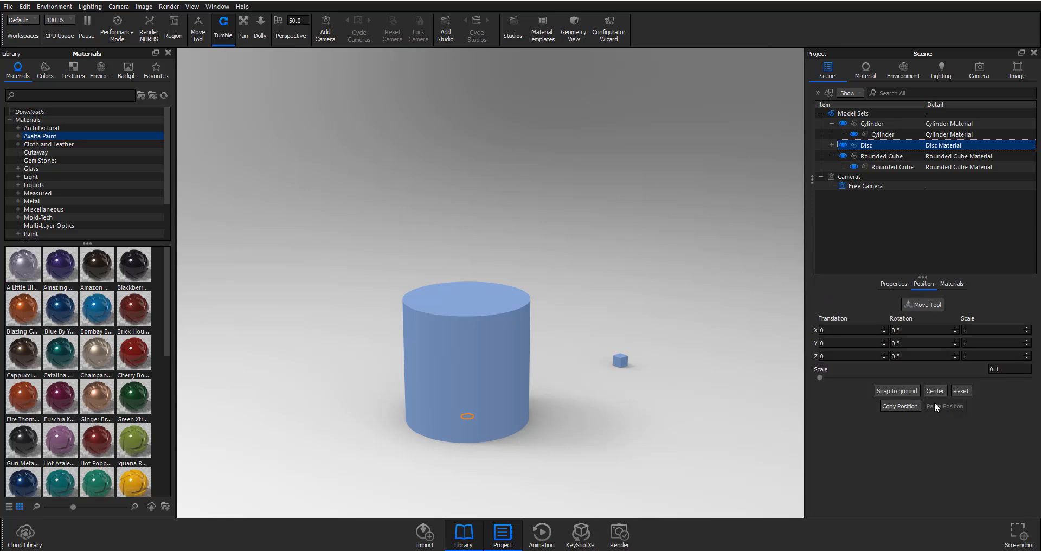
{"action": "left_click", "coordinate": [923, 306]}
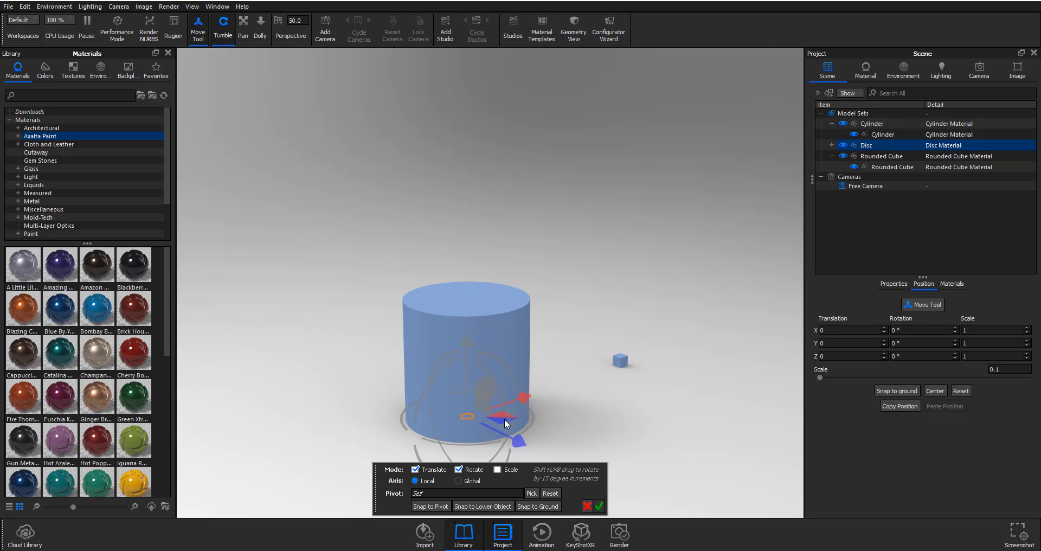
{"action": "left_click_drag", "start_coordinate": [502, 418], "coordinate": [694, 436]}
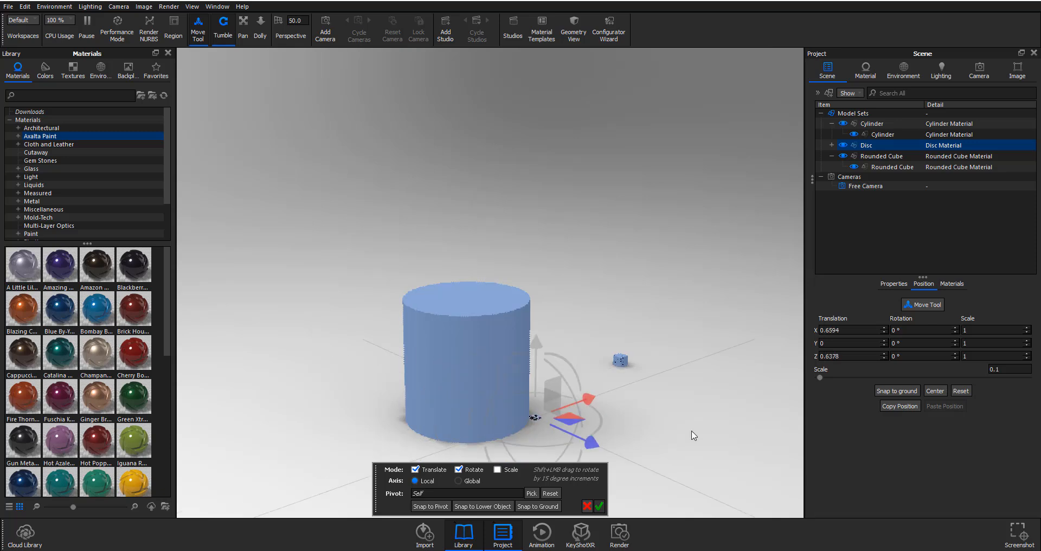
{"action": "left_click", "coordinate": [1004, 369]}
{"action": "type", "text": "1"}
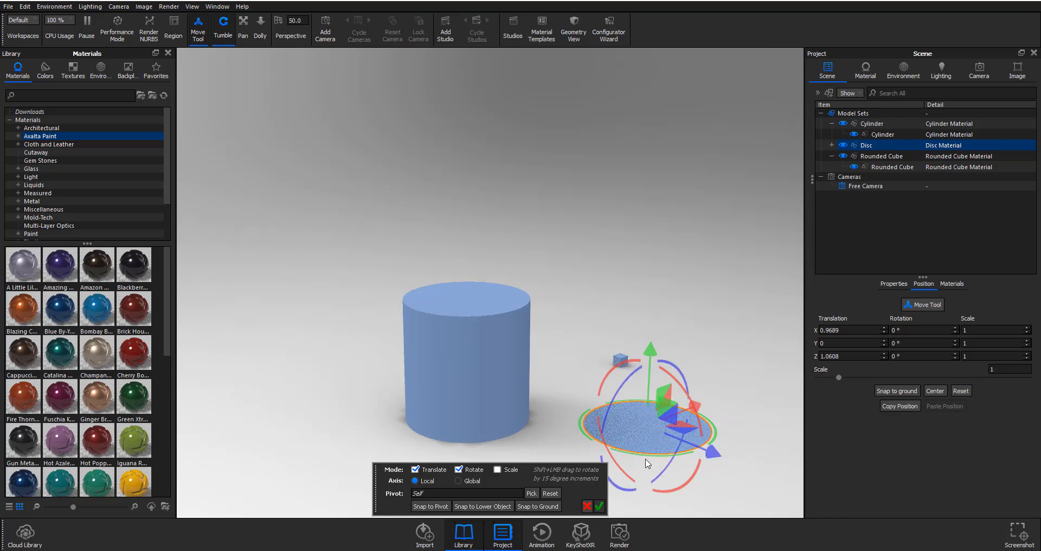
{"action": "left_click", "coordinate": [599, 506]}
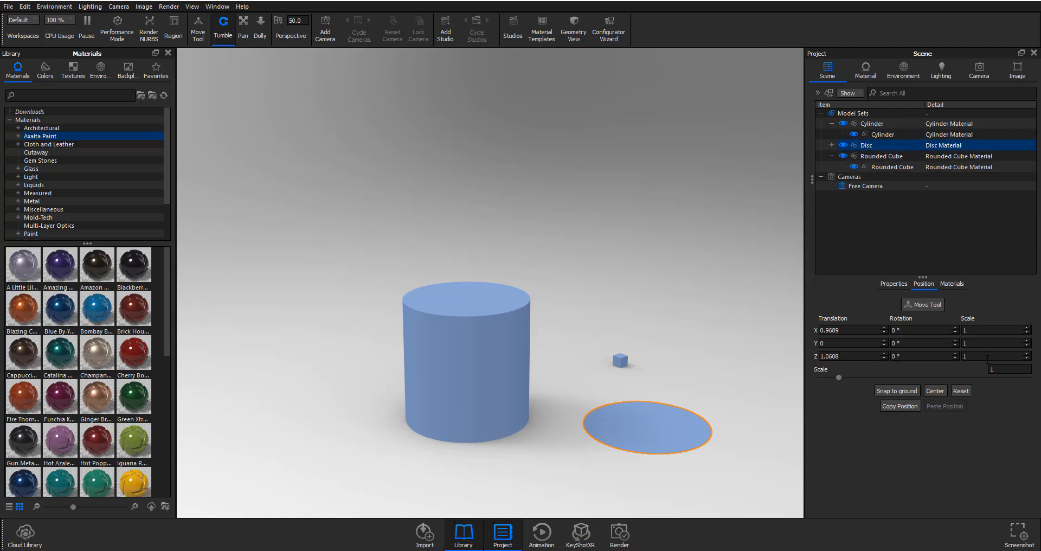
- Select the Rounded Cube part in the scene tree and set its scale to 3
{"action": "left_click", "coordinate": [901, 134]}
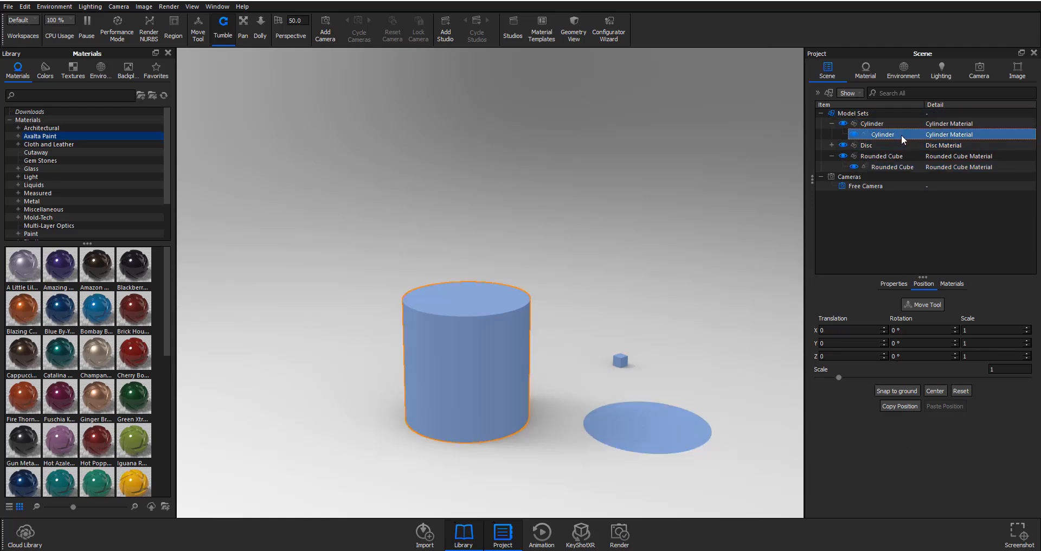
{"action": "left_click", "coordinate": [900, 166]}
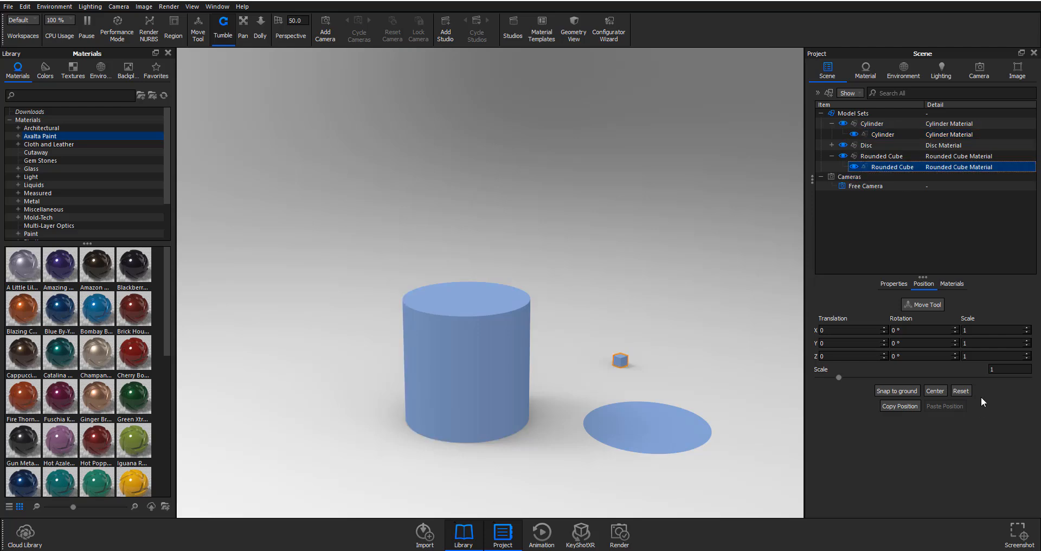
{"action": "left_click_drag", "start_coordinate": [999, 369], "coordinate": [947, 364]}
{"action": "type", "text": "3"}
{"action": "key", "text": "Return"}
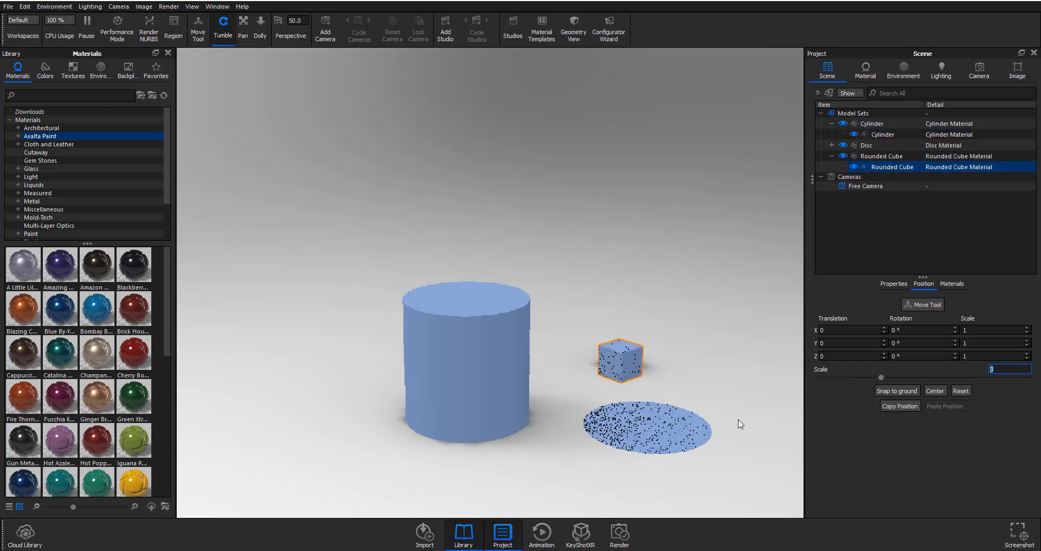
- Invert the selection so that the cylinder and disc are selected instead of the rounded cube
{"action": "middle_click_drag", "start_coordinate": [627, 350], "coordinate": [513, 281]}
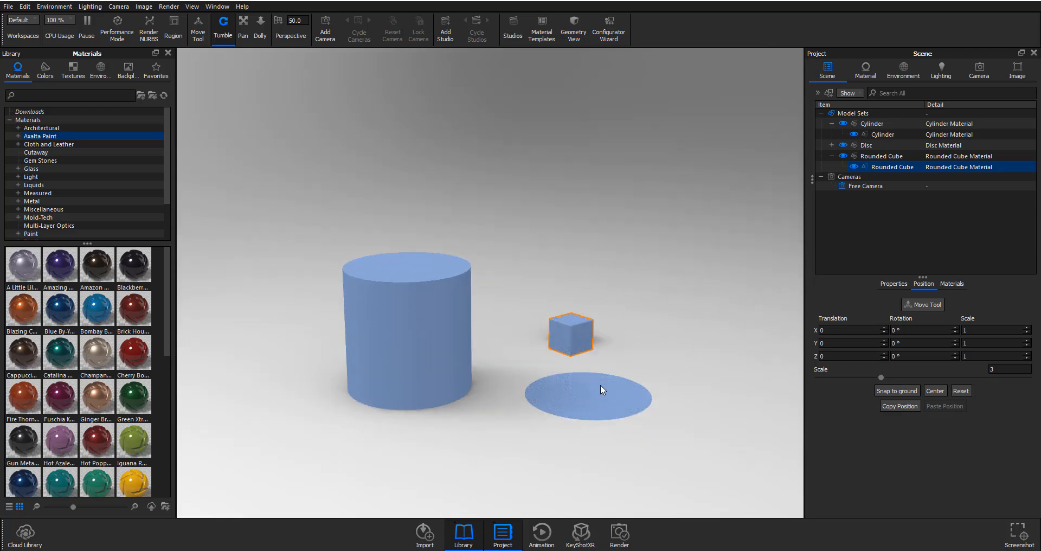
{"action": "right_click", "coordinate": [579, 186]}
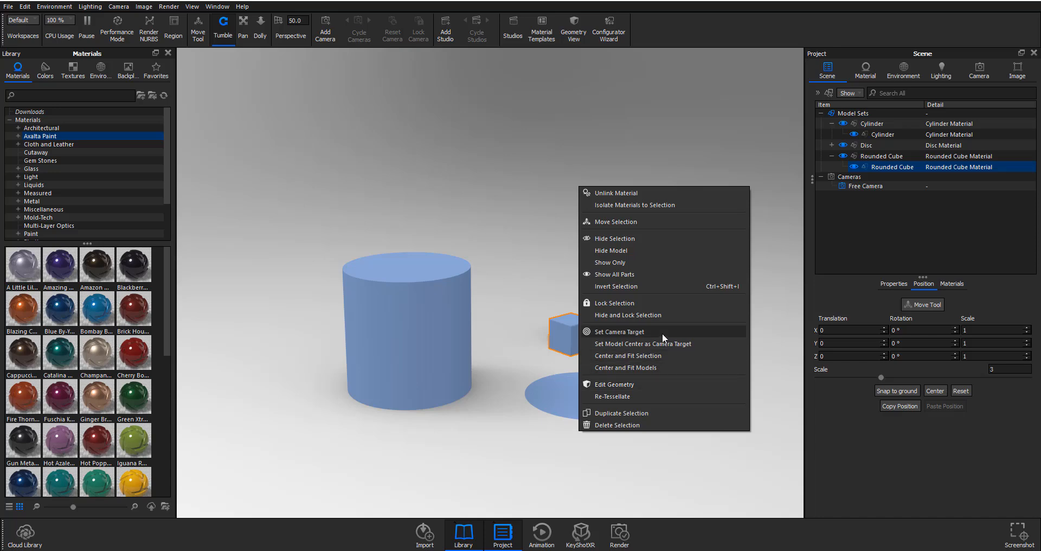
{"action": "left_click", "coordinate": [668, 286]}
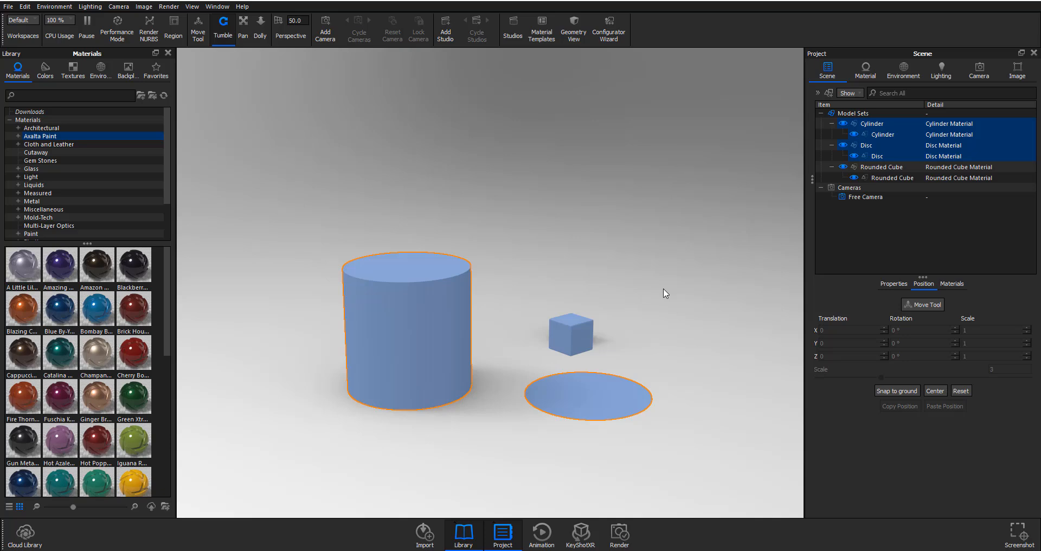
- Select the car's d glass part and look up the Invert Selection command for it
{"action": "scroll", "coordinate": [578, 294], "scroll_direction": "up", "scroll_amount": 5}
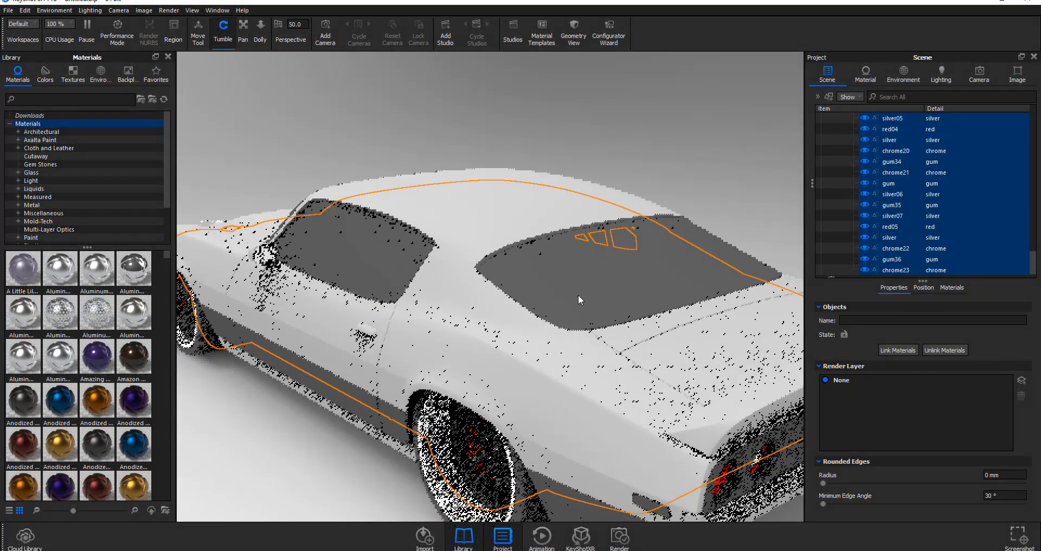
{"action": "scroll", "coordinate": [578, 294], "scroll_direction": "down", "scroll_amount": 5}
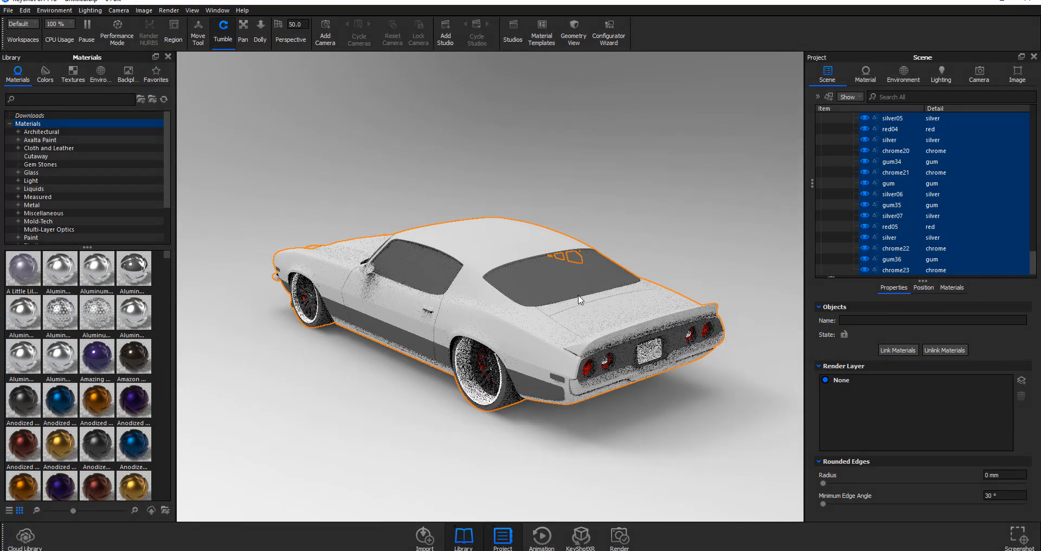
{"action": "scroll", "coordinate": [578, 283], "scroll_direction": "up", "scroll_amount": 2}
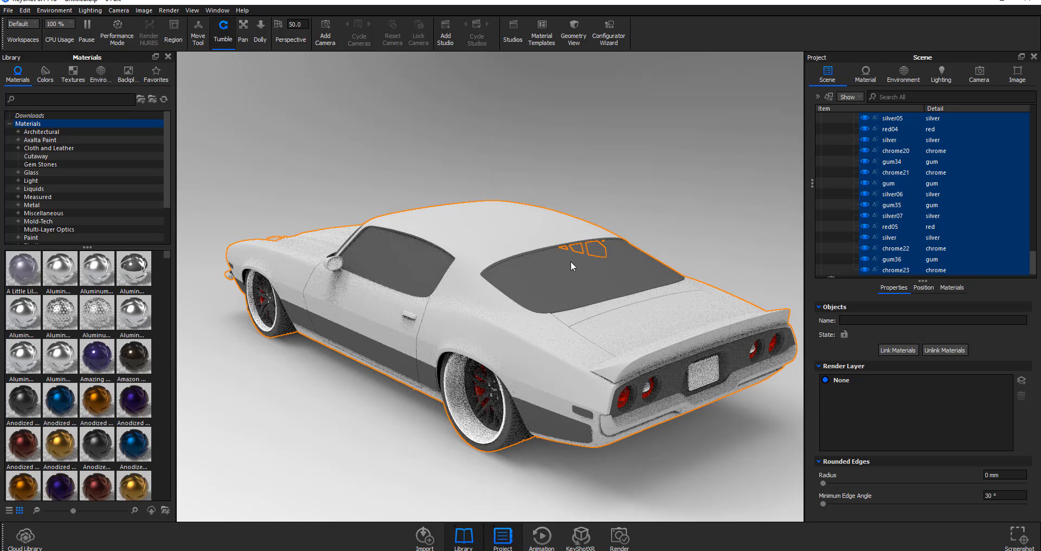
{"action": "left_click", "coordinate": [565, 159]}
{"action": "left_click", "coordinate": [584, 272]}
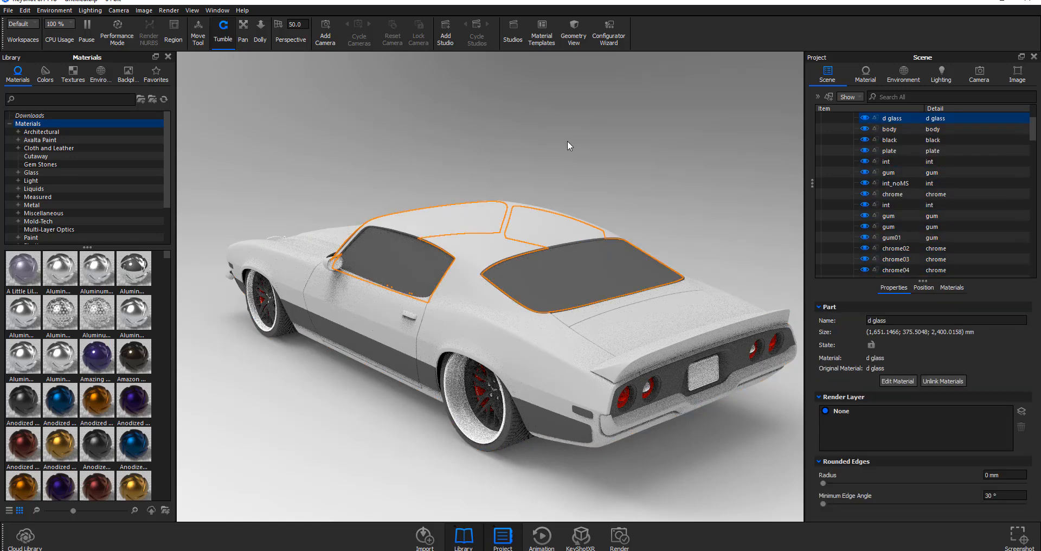
{"action": "right_click", "coordinate": [567, 125]}
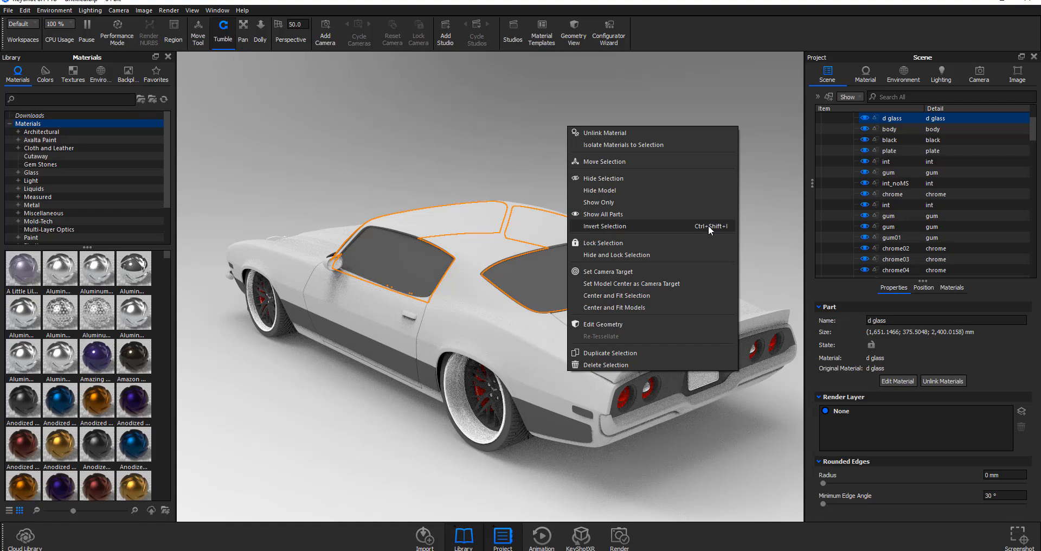
{"action": "left_click", "coordinate": [534, 86]}
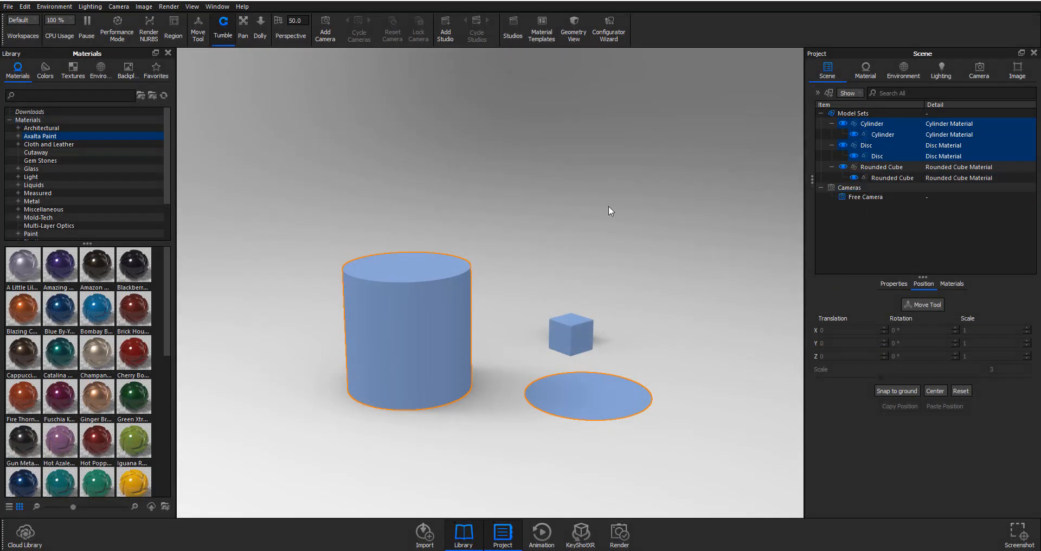
- Clear the selection, isolate the cylinder by hiding the disc and rounded cube, and show all parts again
{"action": "left_click", "coordinate": [661, 239]}
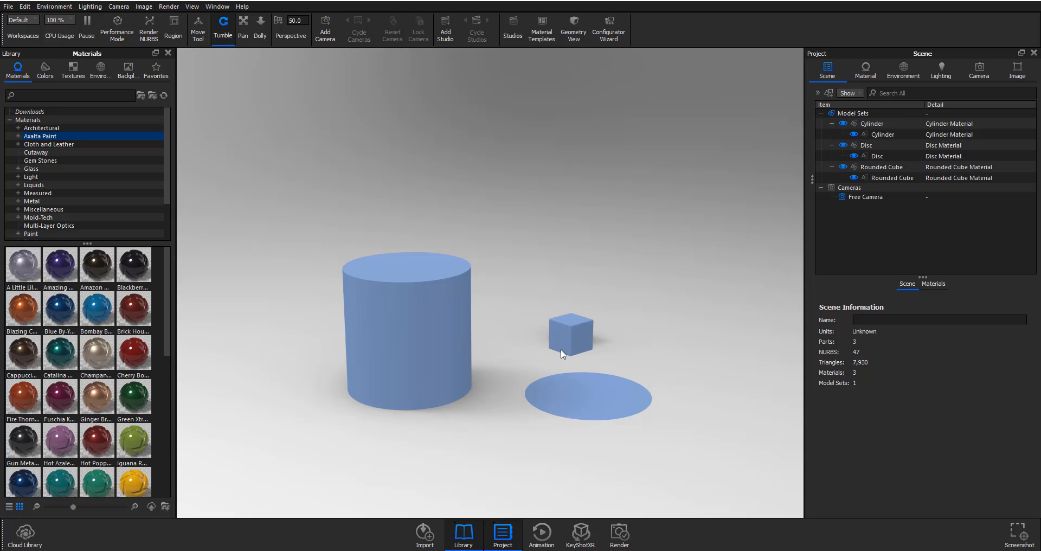
{"action": "scroll", "coordinate": [563, 353], "scroll_direction": "down", "scroll_amount": 1}
{"action": "scroll", "coordinate": [562, 353], "scroll_direction": "up", "scroll_amount": 3}
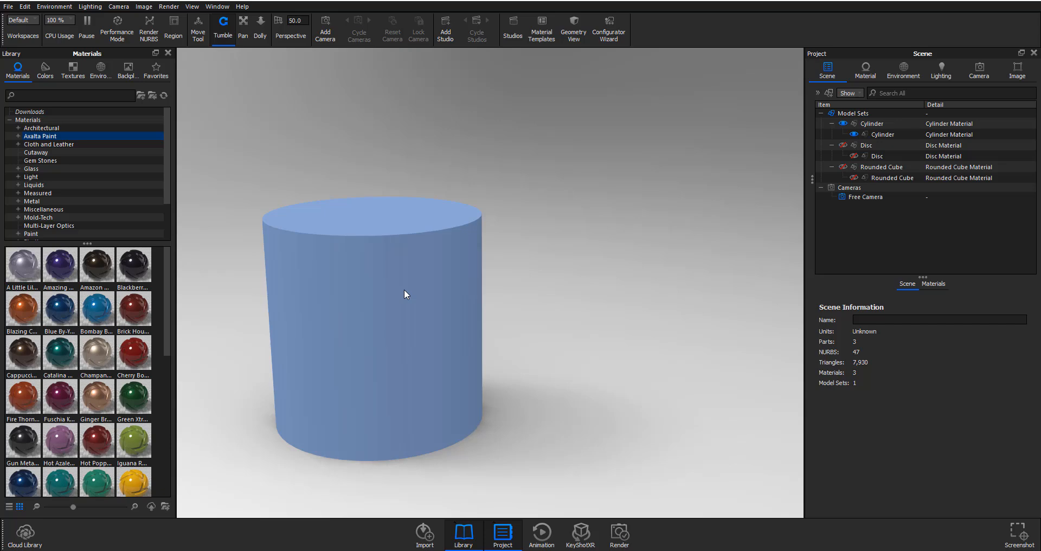
{"action": "right_click", "coordinate": [542, 119]}
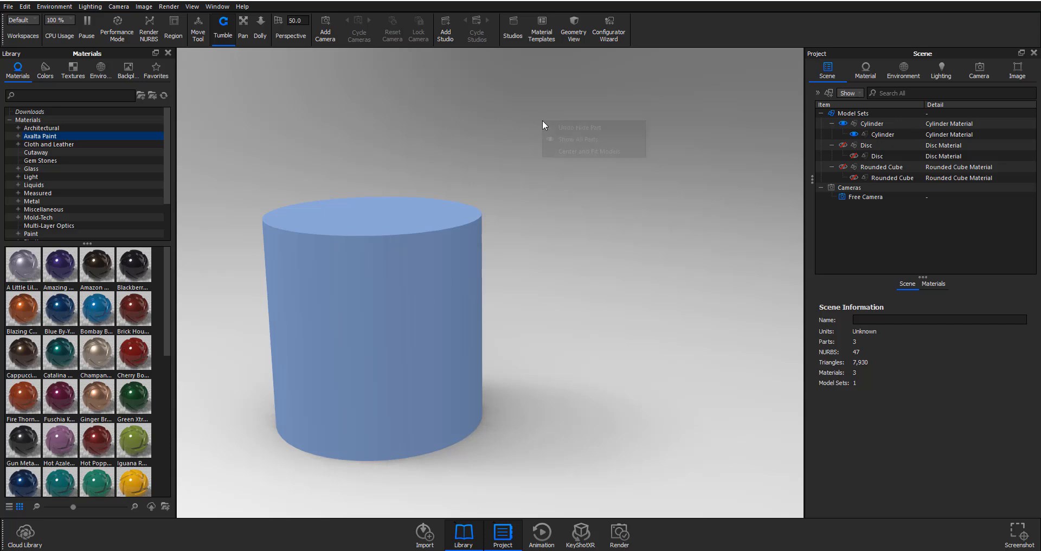
{"action": "left_click", "coordinate": [556, 136]}
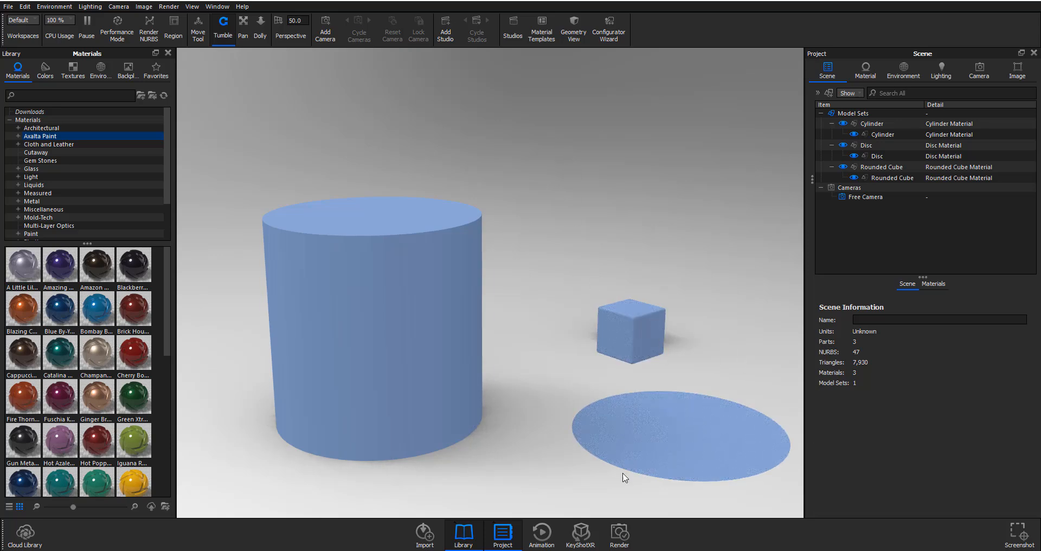
- Select the rounded cube and show only that part, hiding the cylinder and disc
{"action": "left_click_drag", "start_coordinate": [659, 390], "coordinate": [568, 352]}
{"action": "scroll", "coordinate": [618, 313], "scroll_direction": "down", "scroll_amount": 3}
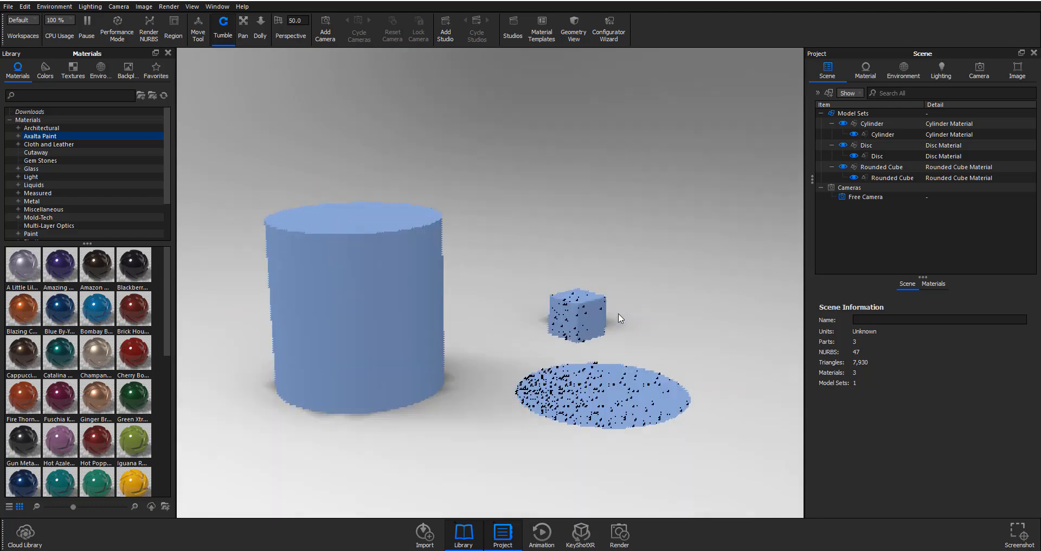
{"action": "scroll", "coordinate": [618, 313], "scroll_direction": "up", "scroll_amount": 6}
{"action": "middle_click_drag", "start_coordinate": [616, 358], "coordinate": [427, 309]}
{"action": "scroll", "coordinate": [631, 366], "scroll_direction": "up", "scroll_amount": 3}
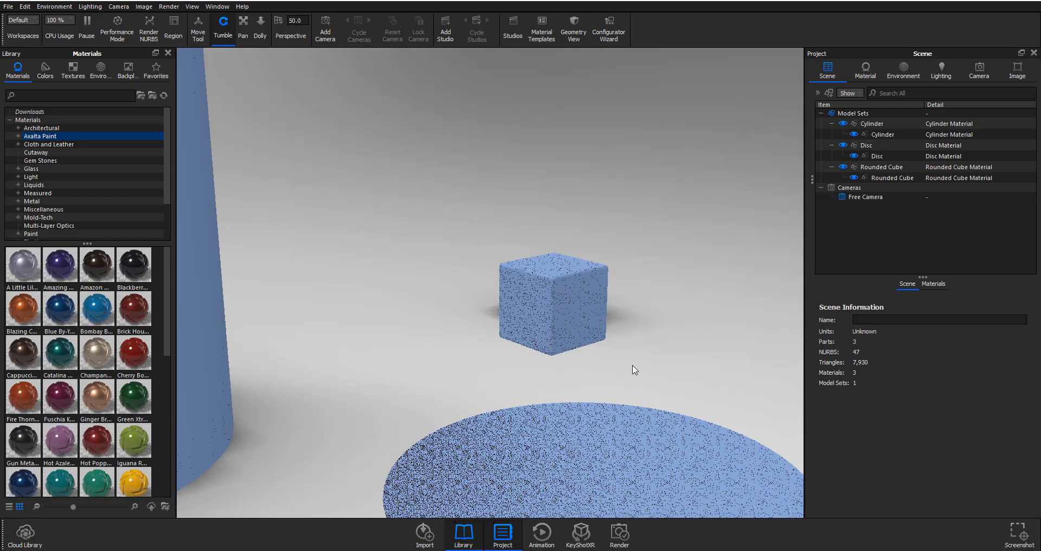
{"action": "scroll", "coordinate": [629, 367], "scroll_direction": "down", "scroll_amount": 5}
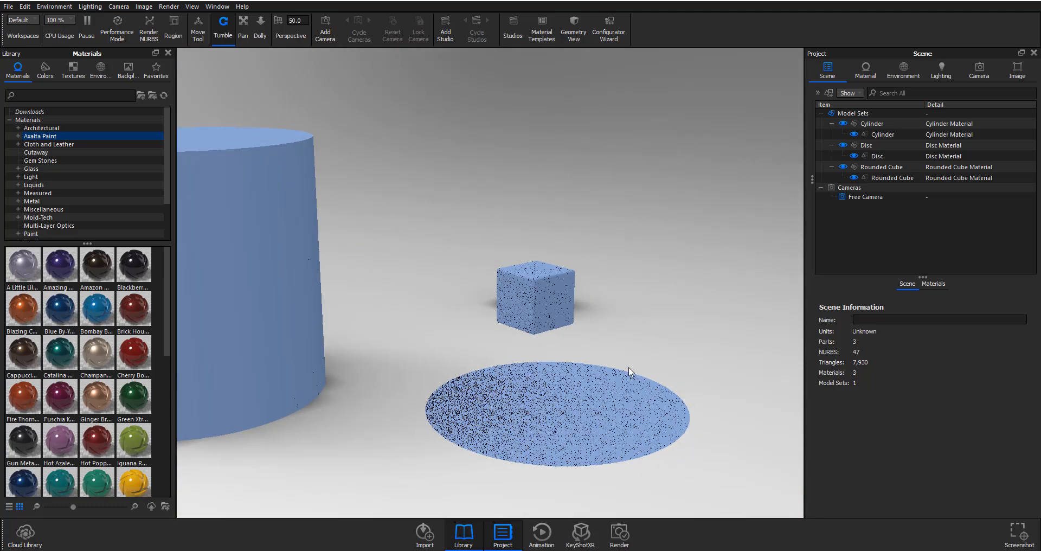
{"action": "left_click", "coordinate": [538, 284]}
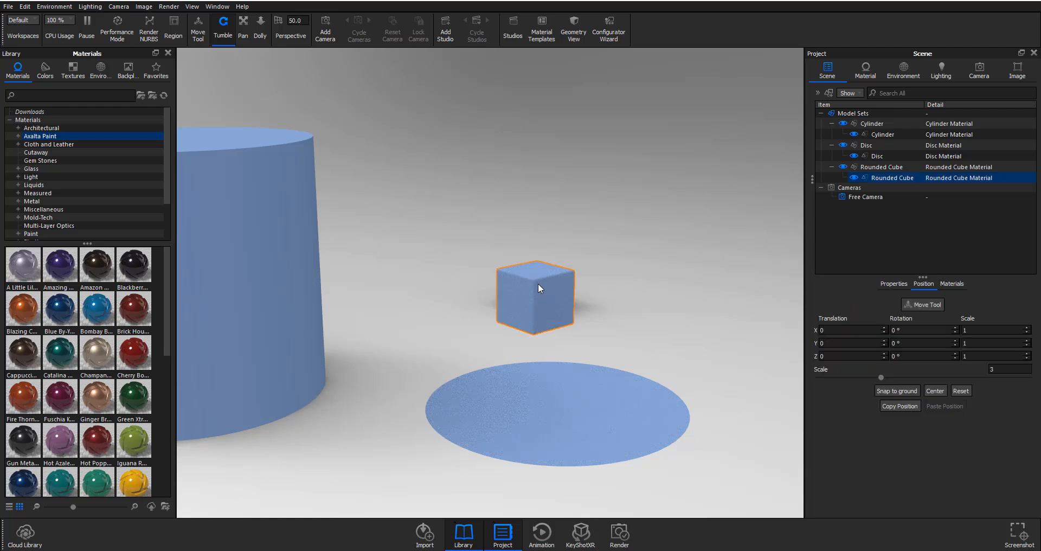
{"action": "key", "text": "s"}
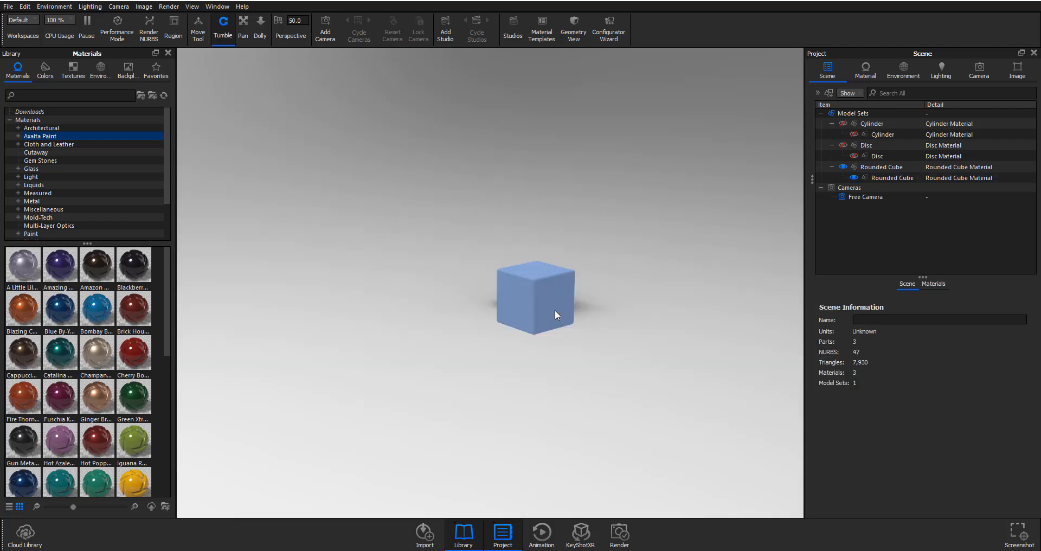
- Apply the Axalta Paint material Solar Eclipse_745660 from the library to the rounded cube
{"action": "scroll", "coordinate": [502, 323], "scroll_direction": "up", "scroll_amount": 5}
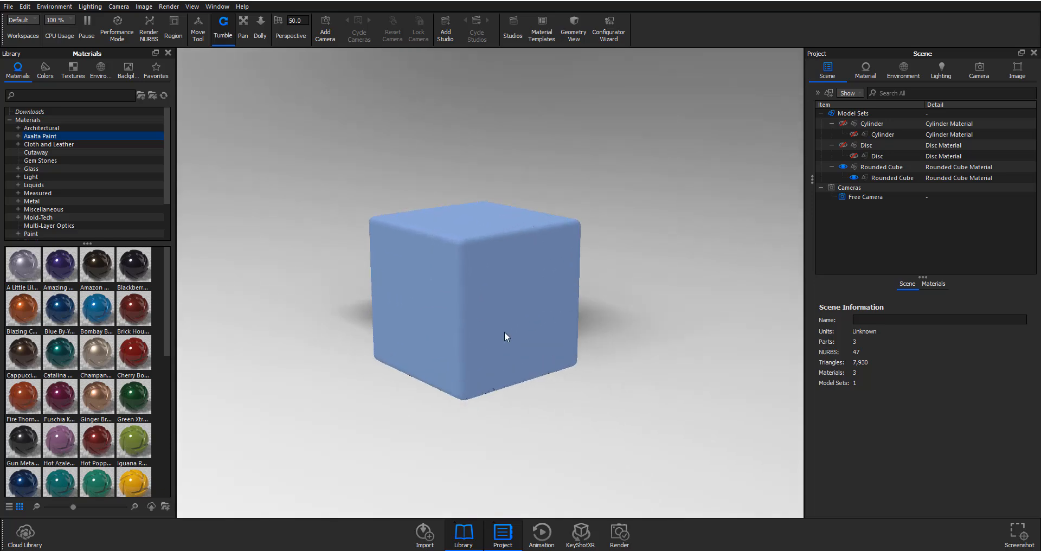
{"action": "scroll", "coordinate": [504, 336], "scroll_direction": "up", "scroll_amount": 2}
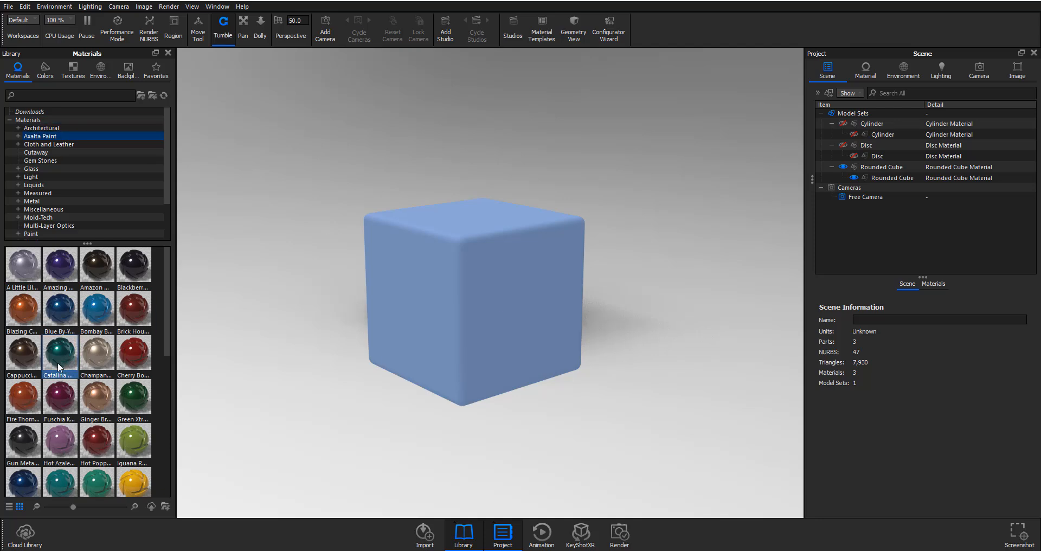
{"action": "scroll", "coordinate": [34, 304], "scroll_direction": "down", "scroll_amount": 5}
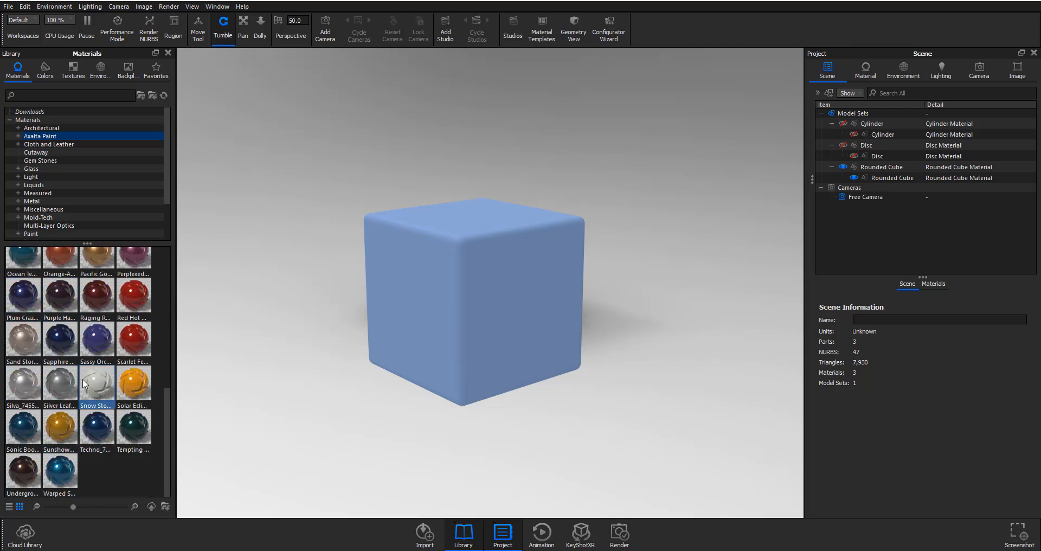
{"action": "left_click_drag", "start_coordinate": [133, 386], "coordinate": [477, 295]}
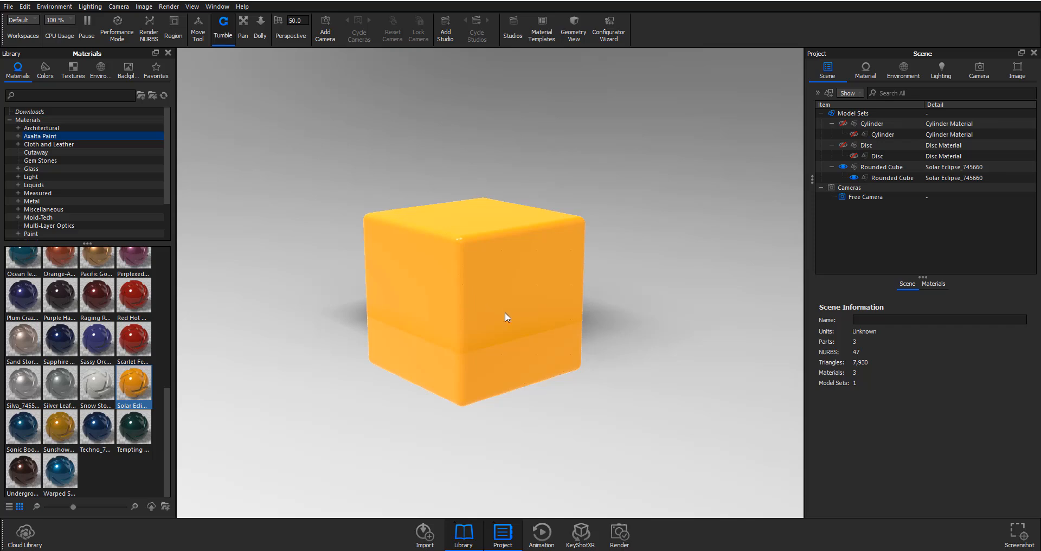
- Raise the rounded cube with the Move Tool to about Y 0.97 and accept the move
{"action": "left_click", "coordinate": [486, 309]}
{"action": "left_click", "coordinate": [921, 304]}
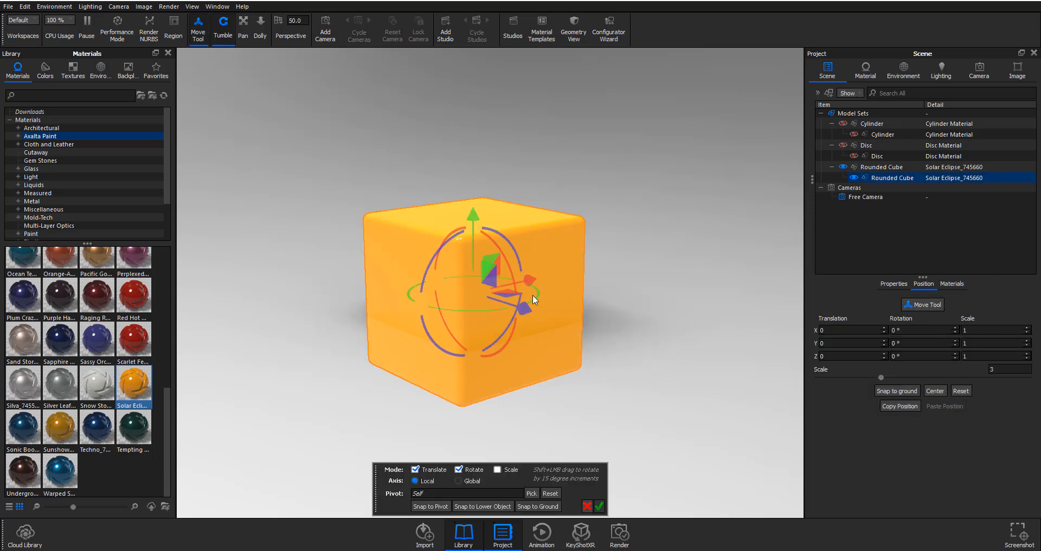
{"action": "left_click_drag", "start_coordinate": [473, 218], "coordinate": [486, 171]}
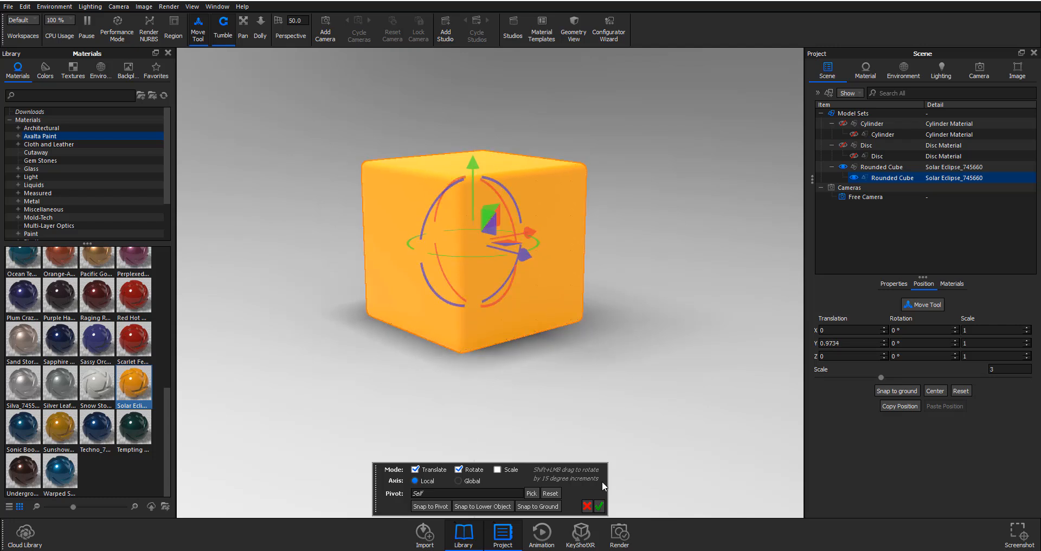
{"action": "left_click", "coordinate": [599, 505]}
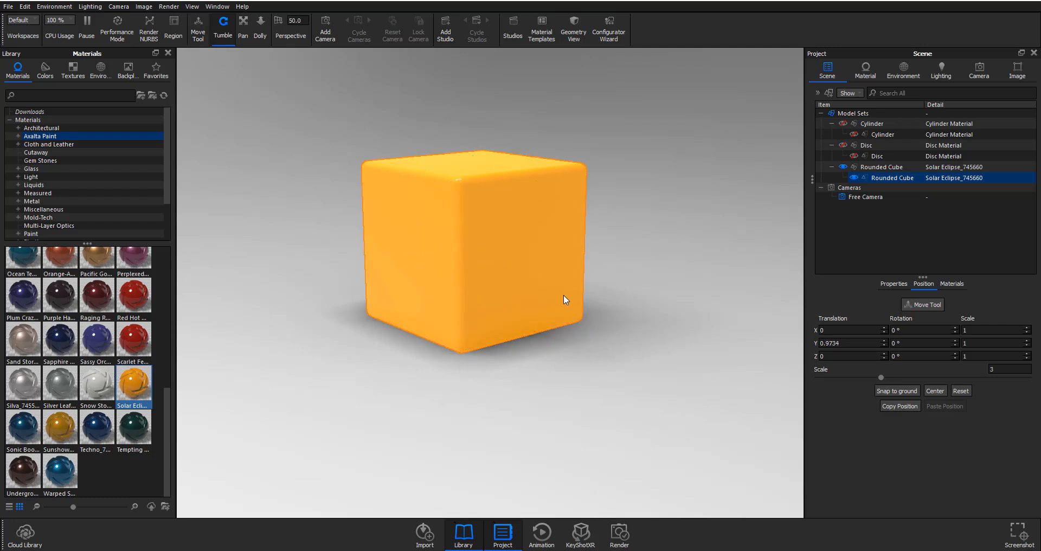
- Open the rounded cube's material in the Material Graph and spread out the nodes, with Axalta Paint well above the Material node
{"action": "double_click", "coordinate": [542, 245]}
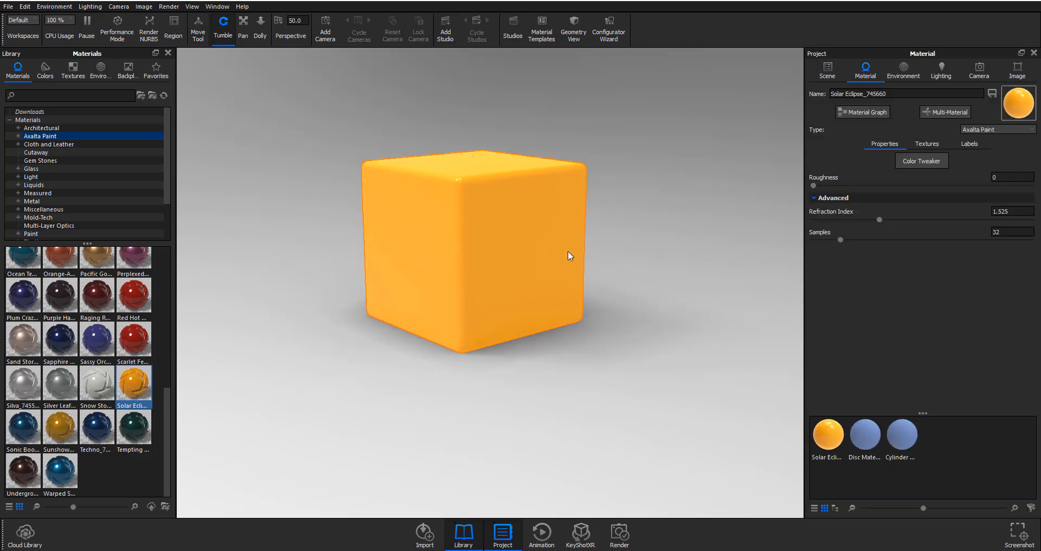
{"action": "left_click", "coordinate": [865, 112]}
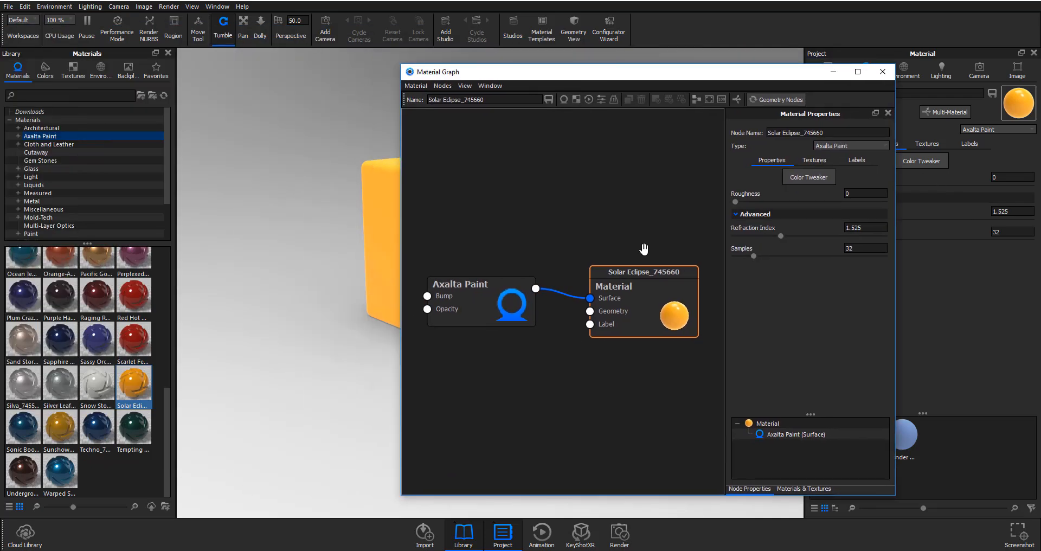
{"action": "left_click_drag", "start_coordinate": [509, 301], "coordinate": [509, 204]}
{"action": "left_click_drag", "start_coordinate": [650, 303], "coordinate": [682, 326]}
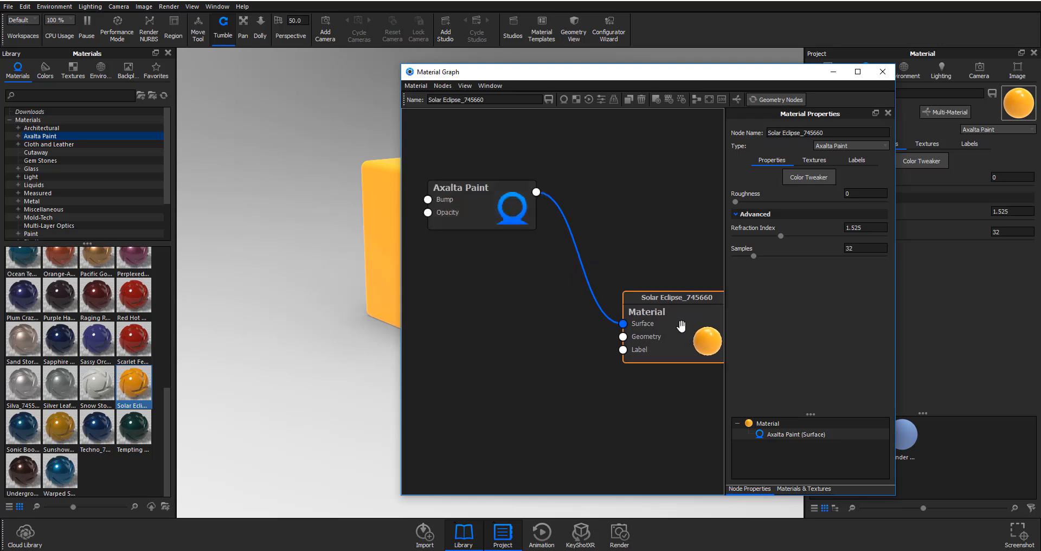
{"action": "mouse_move", "coordinate": [492, 183]}
{"action": "left_mouse_down"}
{"action": "mouse_move", "coordinate": [590, 227]}
{"action": "mouse_move", "coordinate": [547, 180]}
{"action": "left_mouse_up"}
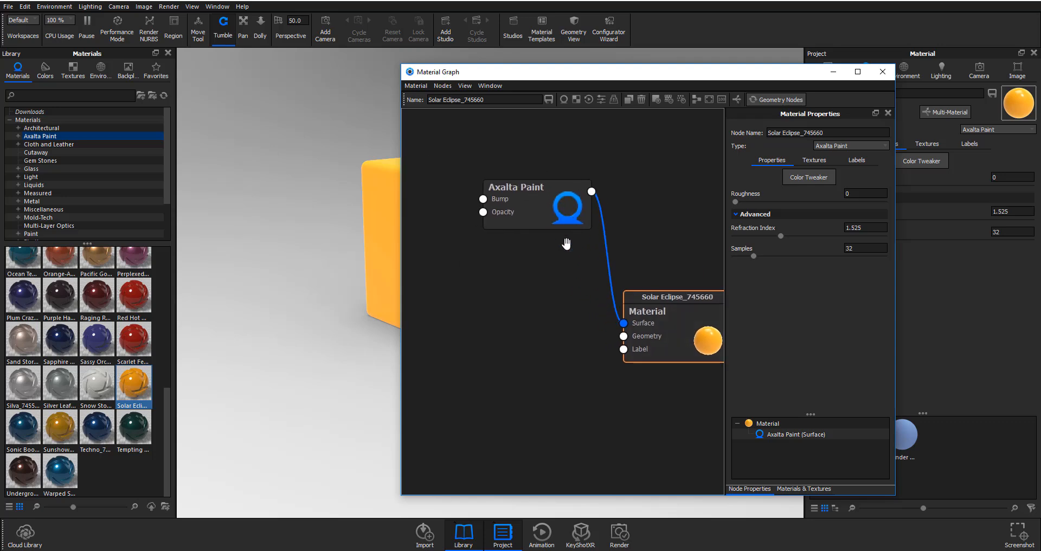
{"action": "mouse_move", "coordinate": [533, 237]}
{"action": "left_mouse_down"}
{"action": "mouse_move", "coordinate": [514, 254]}
{"action": "mouse_move", "coordinate": [523, 241]}
{"action": "left_mouse_up"}
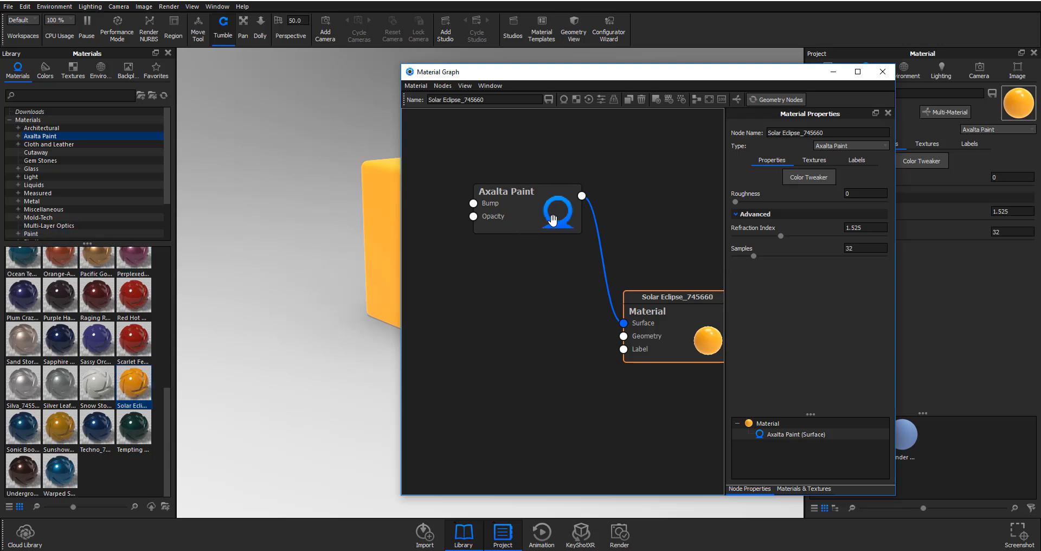
{"action": "mouse_move", "coordinate": [561, 214]}
{"action": "left_mouse_down"}
{"action": "mouse_move", "coordinate": [553, 227]}
{"action": "mouse_move", "coordinate": [562, 237]}
{"action": "mouse_move", "coordinate": [559, 218]}
{"action": "left_mouse_up"}
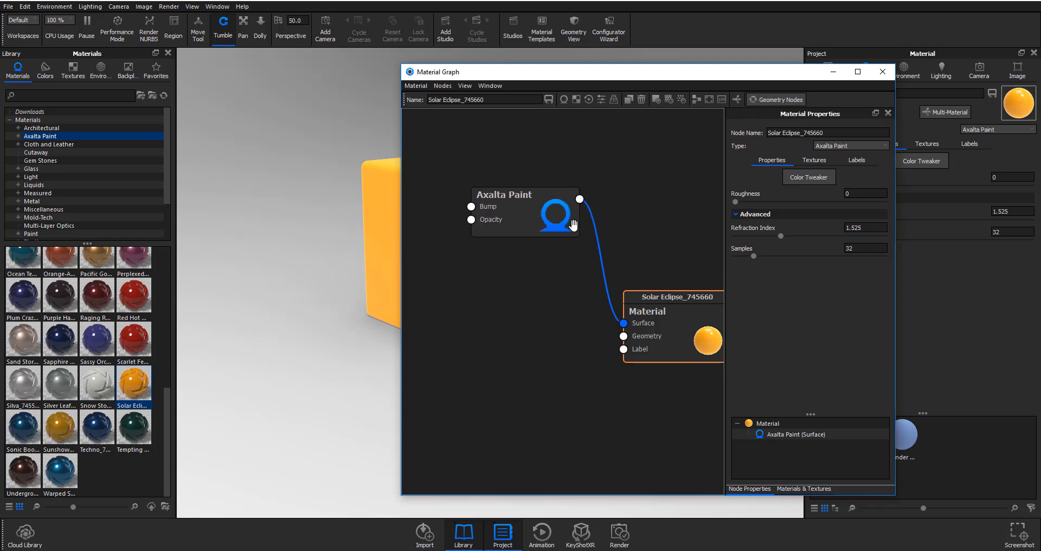
{"action": "left_click_drag", "start_coordinate": [662, 332], "coordinate": [676, 359]}
{"action": "left_click_drag", "start_coordinate": [522, 212], "coordinate": [569, 189]}
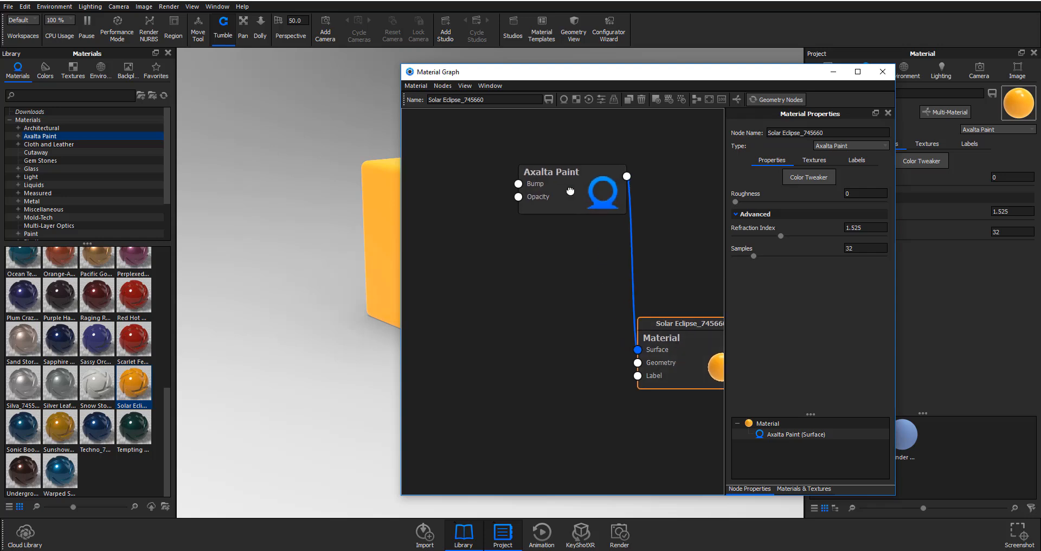
- Add a Diffuse material node to the graph and place it just below the Axalta Paint node
{"action": "right_click", "coordinate": [492, 274]}
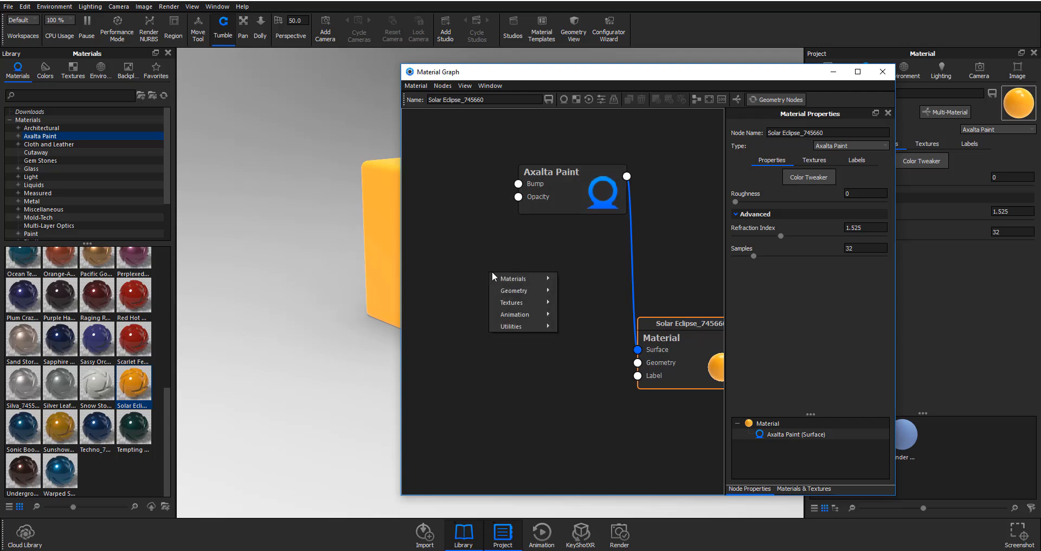
{"action": "mouse_move", "coordinate": [527, 291]}
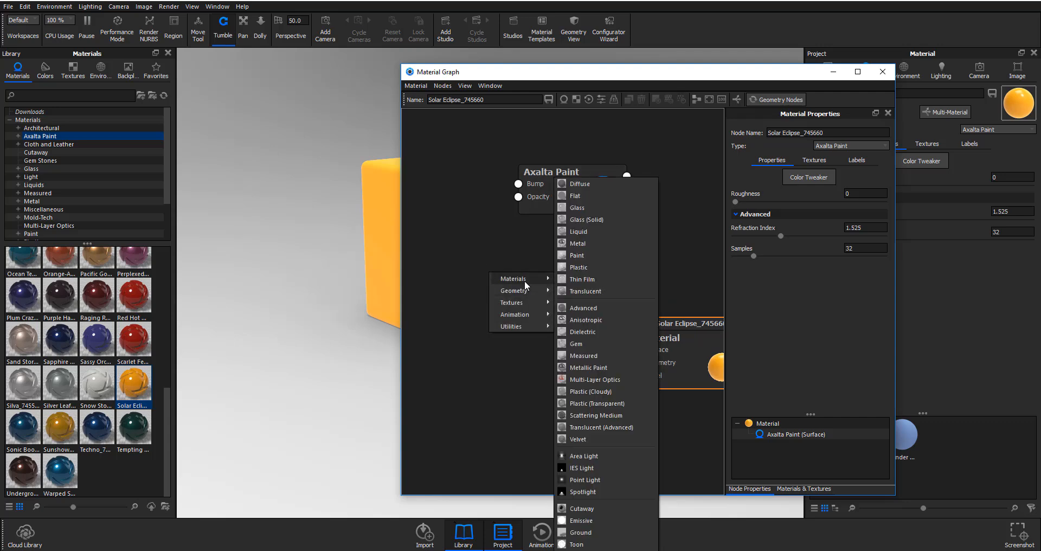
{"action": "left_click", "coordinate": [583, 183]}
{"action": "left_click_drag", "start_coordinate": [560, 312], "coordinate": [543, 273]}
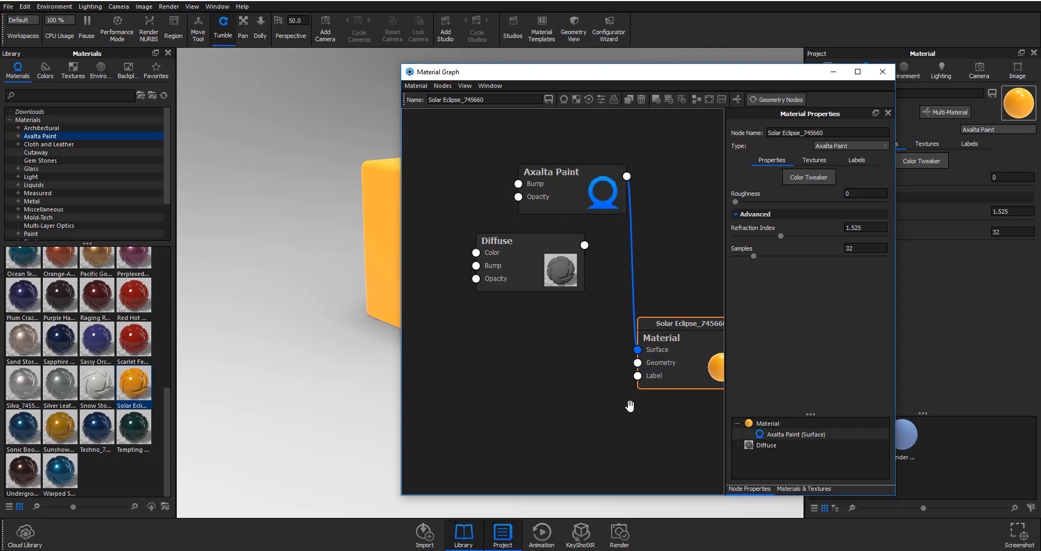
- Add the library's Warped Speed Blue_745656 paint to the graph as a separate, unconnected node and delete it again
{"action": "mouse_move", "coordinate": [61, 473]}
{"action": "left_mouse_down"}
{"action": "mouse_move", "coordinate": [360, 434]}
{"action": "mouse_move", "coordinate": [471, 393]}
{"action": "left_mouse_up"}
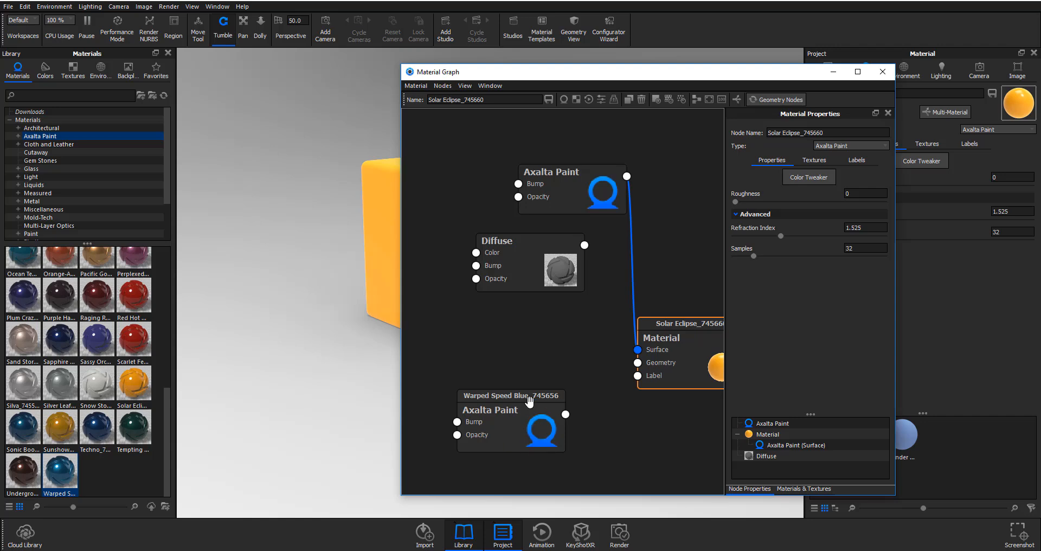
{"action": "left_click", "coordinate": [526, 425]}
{"action": "key", "text": "Delete"}
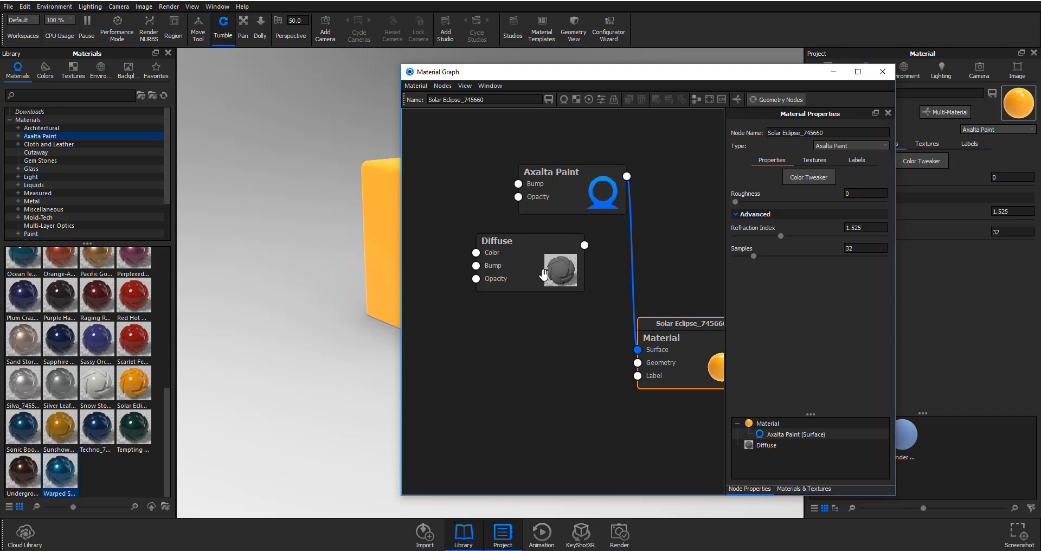
- Move the Axalta Paint node farther from the Material node and delete the Diffuse node from the graph
{"action": "left_click_drag", "start_coordinate": [543, 275], "coordinate": [526, 302]}
{"action": "left_click_drag", "start_coordinate": [573, 203], "coordinate": [545, 195]}
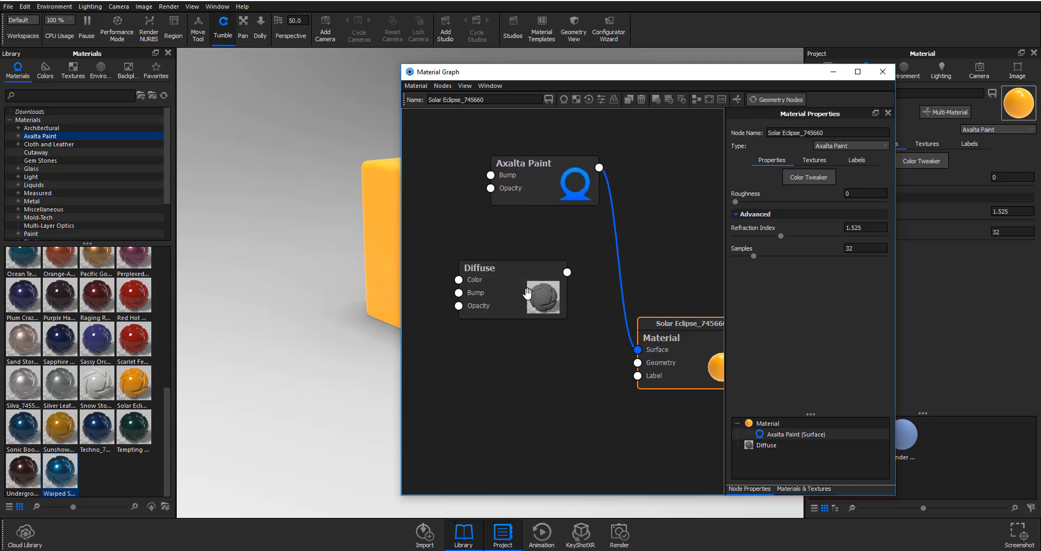
{"action": "left_click", "coordinate": [520, 302]}
{"action": "key", "text": "Delete"}
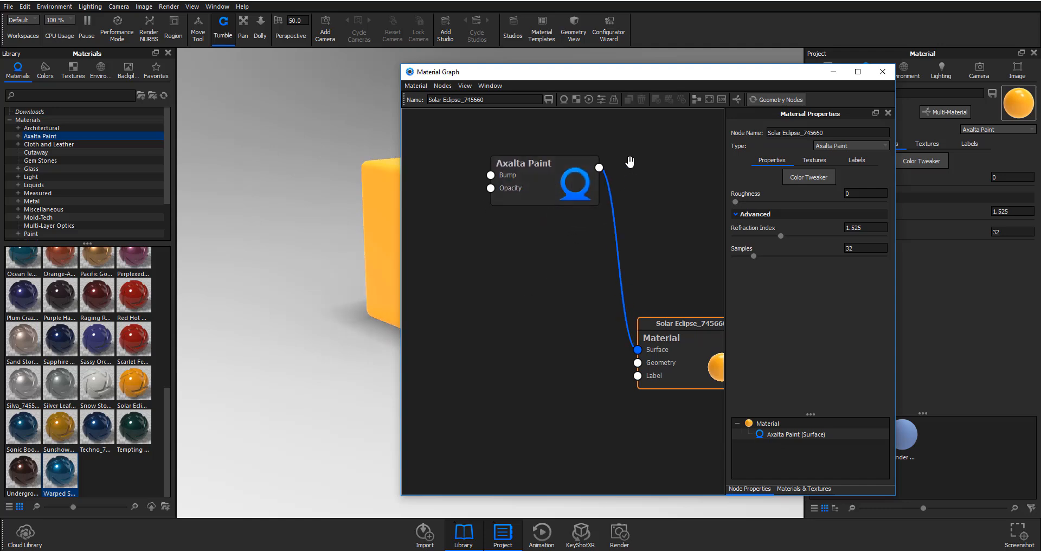
- Add a Displace geometry node to the graph and place it below Axalta Paint, close to the Material node's inputs
{"action": "right_click", "coordinate": [473, 290]}
{"action": "mouse_move", "coordinate": [505, 309]}
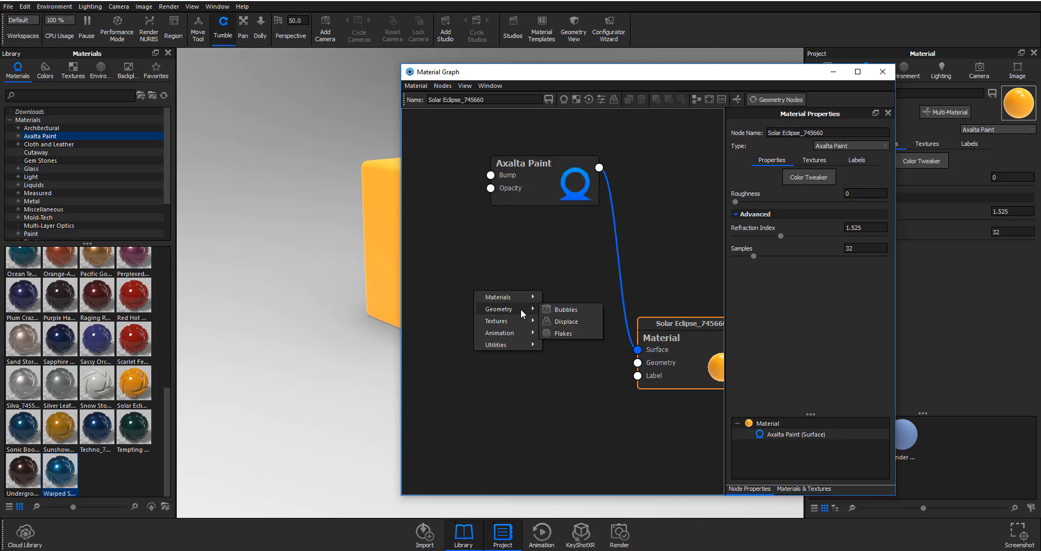
{"action": "left_click", "coordinate": [580, 320]}
{"action": "mouse_move", "coordinate": [551, 317]}
{"action": "left_mouse_down"}
{"action": "mouse_move", "coordinate": [535, 387]}
{"action": "mouse_move", "coordinate": [543, 359]}
{"action": "left_mouse_up"}
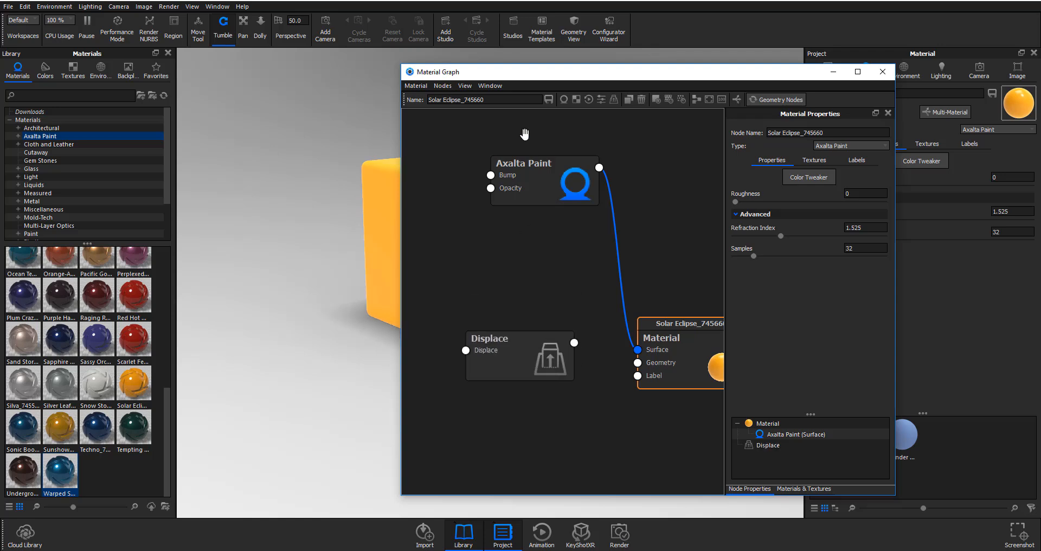
{"action": "left_click_drag", "start_coordinate": [484, 77], "coordinate": [604, 67]}
{"action": "left_click", "coordinate": [414, 242]}
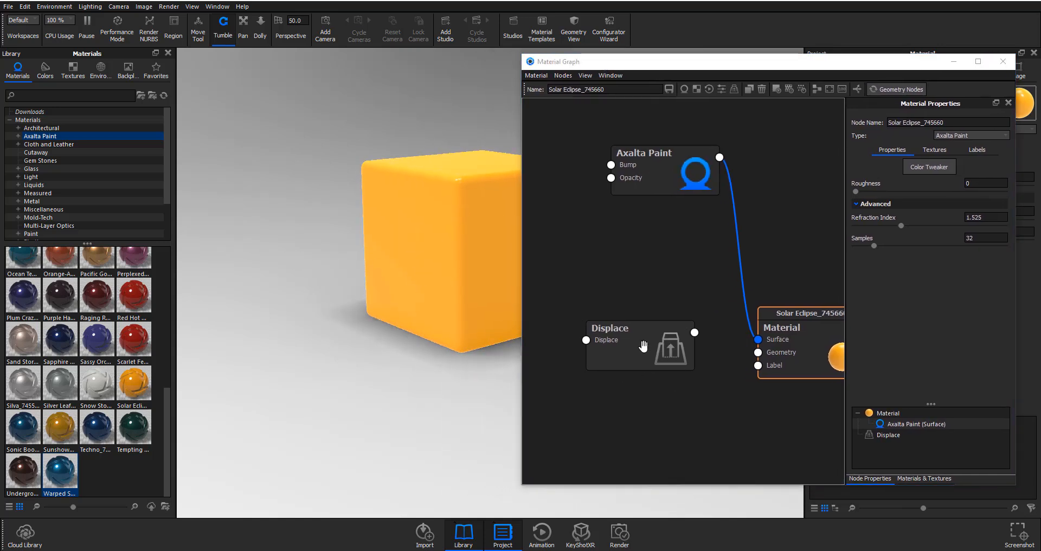
{"action": "left_click", "coordinate": [672, 338]}
{"action": "left_click_drag", "start_coordinate": [672, 337], "coordinate": [659, 375]}
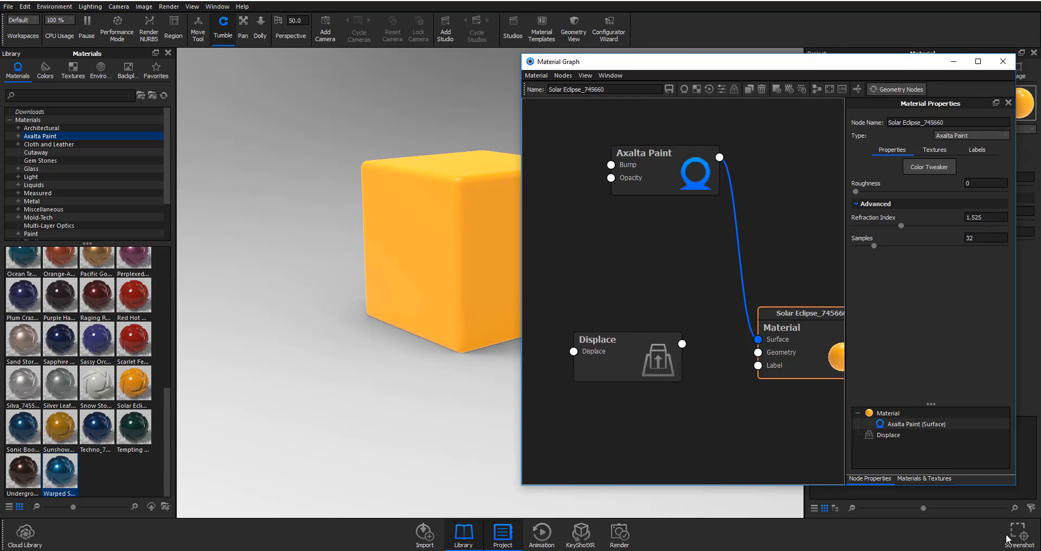
{"action": "left_click", "coordinate": [885, 436]}
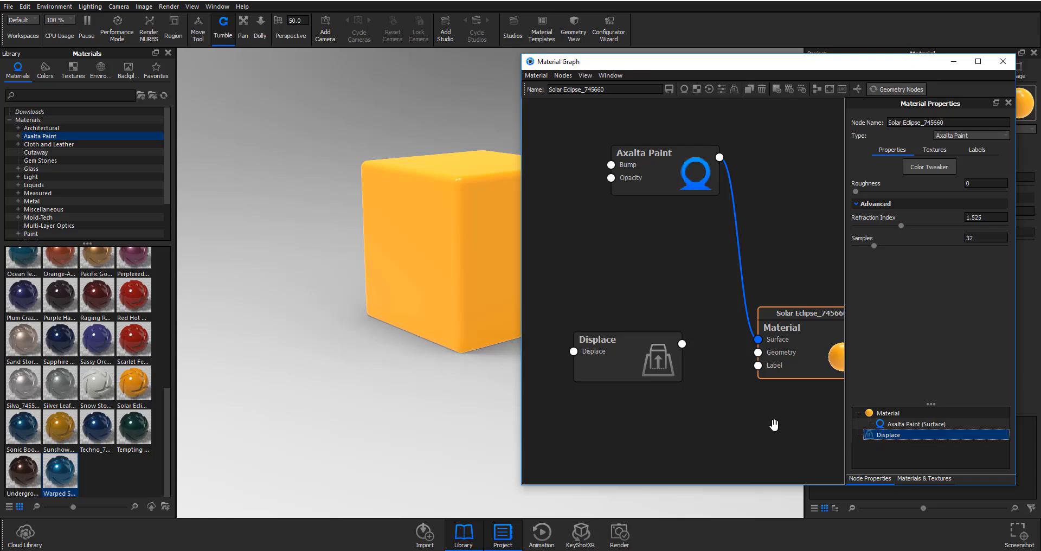
{"action": "left_click_drag", "start_coordinate": [639, 364], "coordinate": [680, 364]}
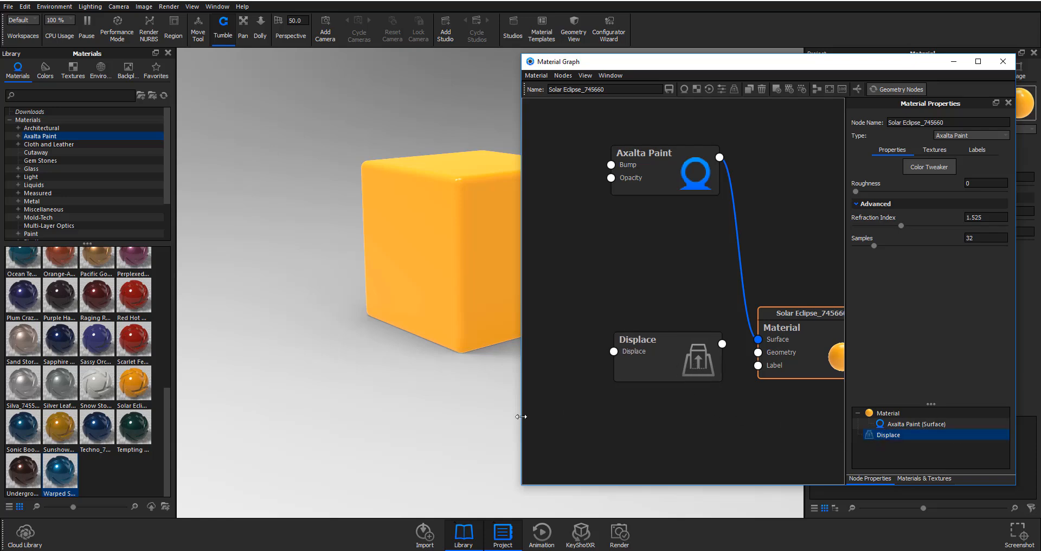
- Widen the Material Graph window and add a Spots texture node, placed lower and farther from Material than the Displace node
{"action": "left_click_drag", "start_coordinate": [522, 417], "coordinate": [355, 418]}
{"action": "left_click_drag", "start_coordinate": [584, 70], "coordinate": [675, 80]}
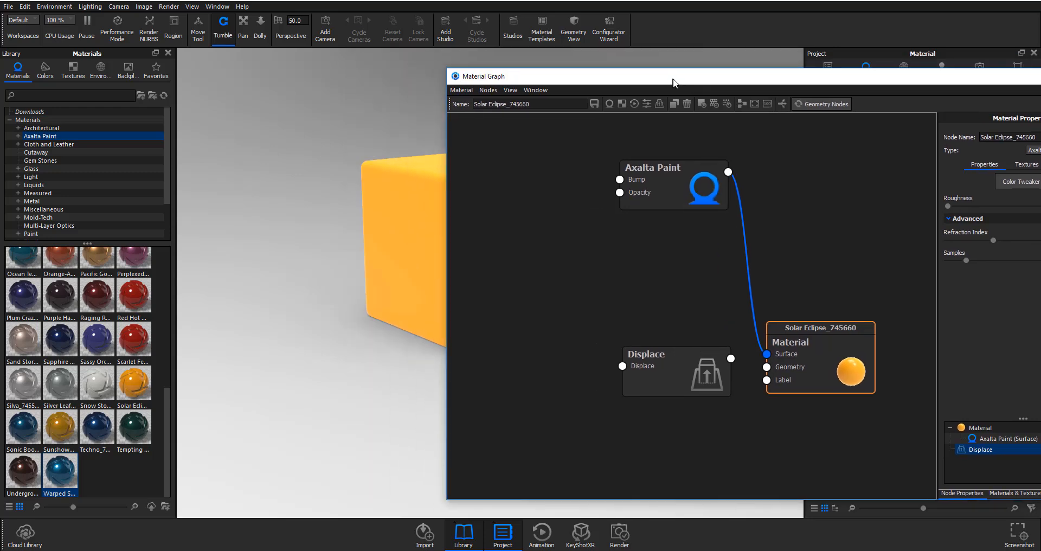
{"action": "right_click", "coordinate": [511, 281]}
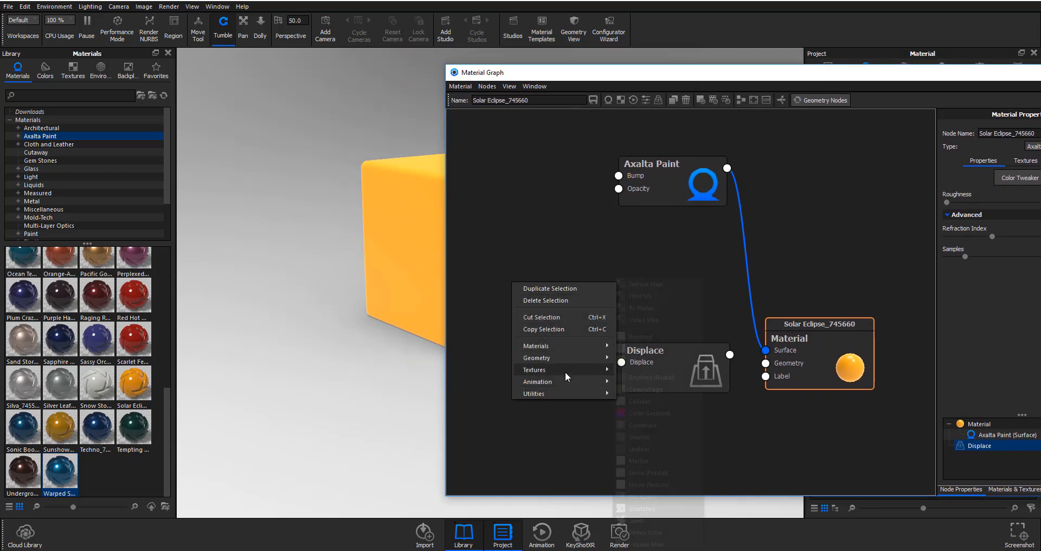
{"action": "mouse_move", "coordinate": [565, 371]}
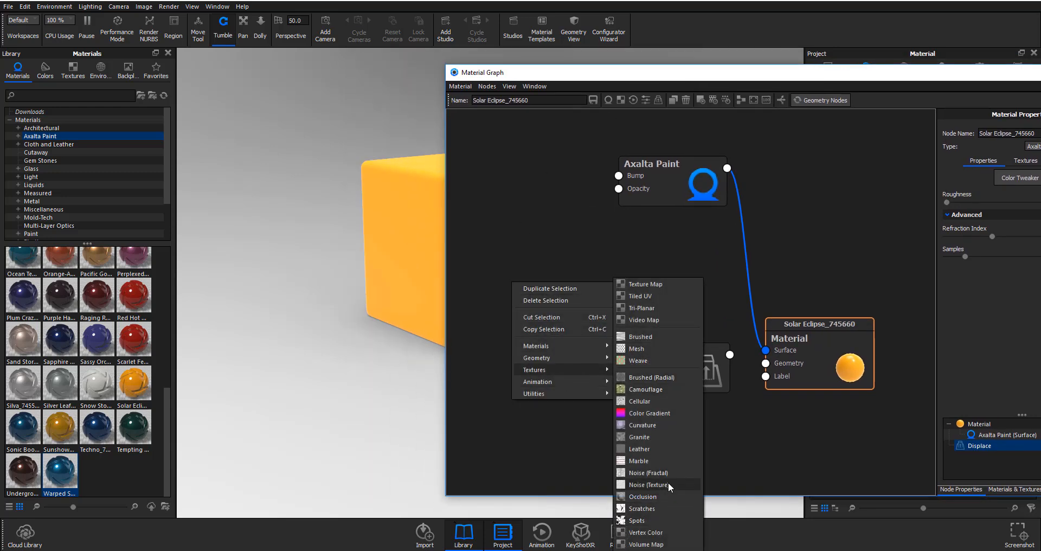
{"action": "left_click", "coordinate": [642, 521]}
{"action": "left_click_drag", "start_coordinate": [542, 292], "coordinate": [483, 412]}
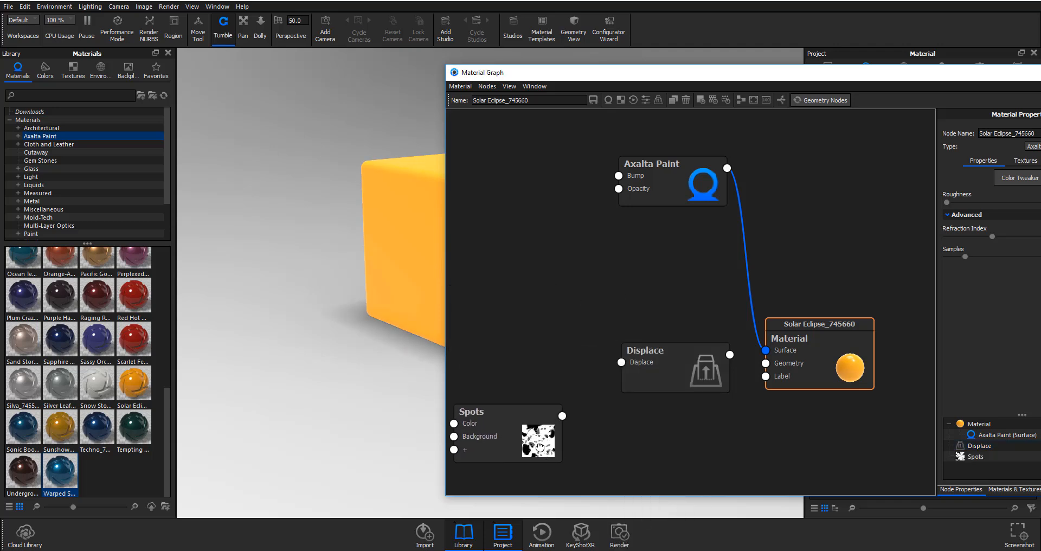
- Connect Spots to the Displace node's Displace input and connect Displace to the Material node's Geometry input
{"action": "left_click_drag", "start_coordinate": [562, 415], "coordinate": [612, 419]}
{"action": "left_click_drag", "start_coordinate": [694, 407], "coordinate": [766, 363]}
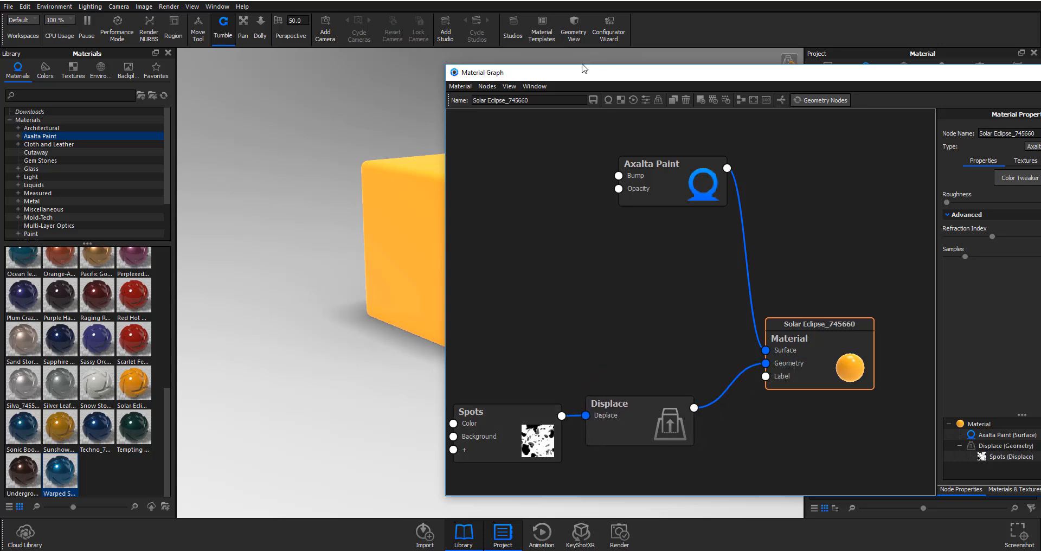
{"action": "left_click_drag", "start_coordinate": [578, 75], "coordinate": [439, 124]}
{"action": "left_click_drag", "start_coordinate": [307, 113], "coordinate": [487, 112]}
{"action": "left_click_drag", "start_coordinate": [611, 68], "coordinate": [621, 66]}
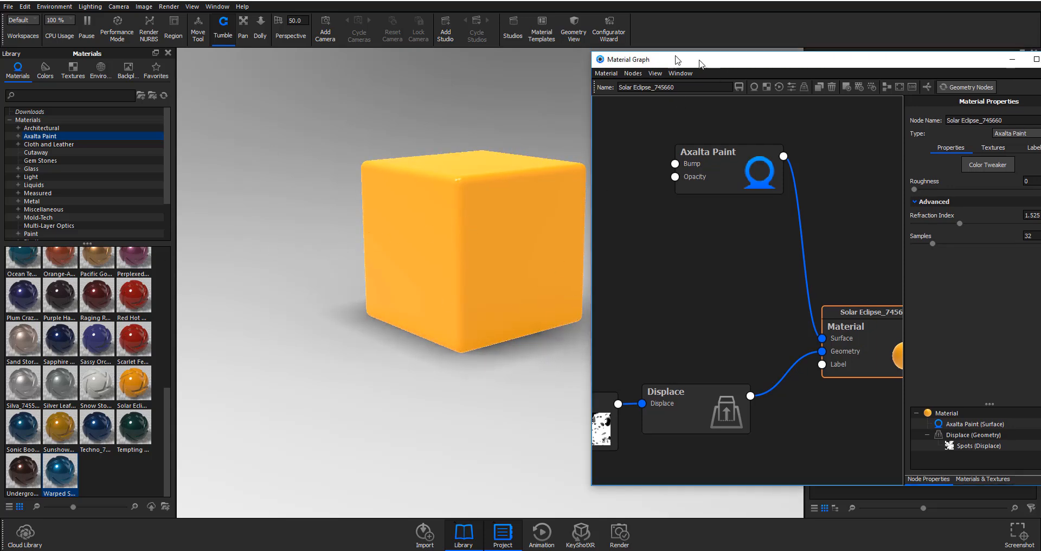
- Set the Displace node's displacement height to 0.01 and execute the geometry nodes on the cube
{"action": "left_click_drag", "start_coordinate": [674, 63], "coordinate": [377, 55]}
{"action": "scroll", "coordinate": [377, 245], "scroll_direction": "down", "scroll_amount": 1}
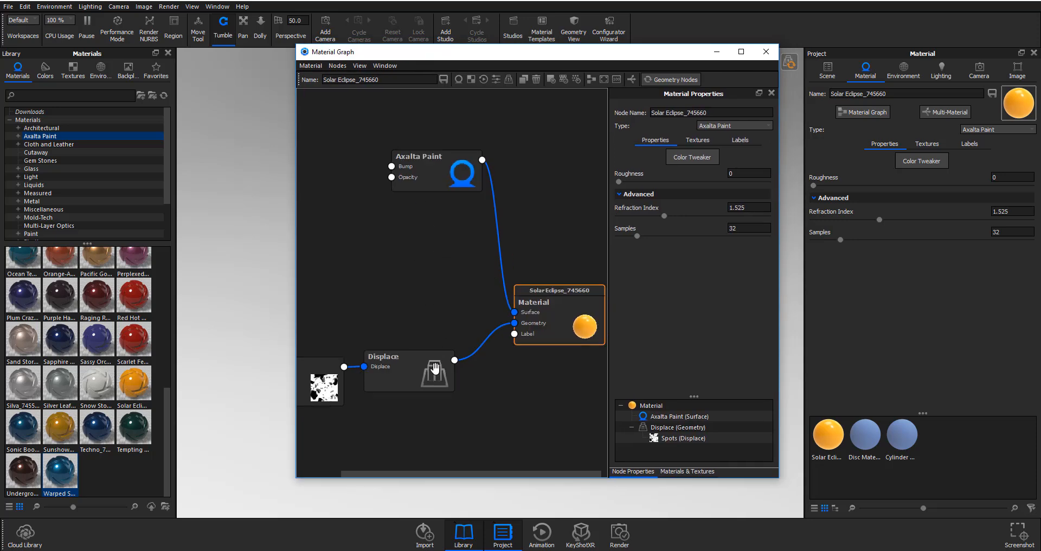
{"action": "left_click", "coordinate": [416, 372]}
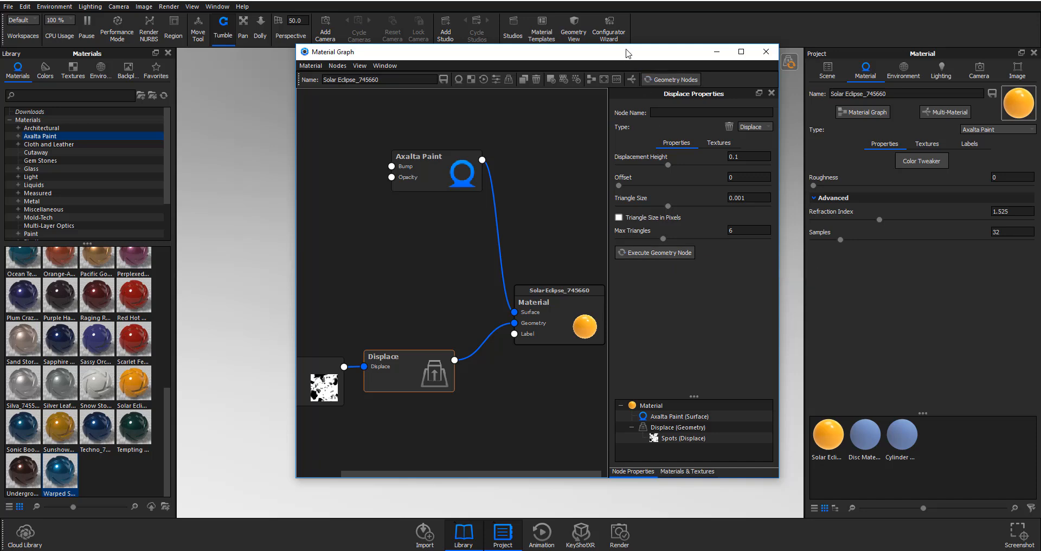
{"action": "left_click_drag", "start_coordinate": [628, 54], "coordinate": [482, 54]}
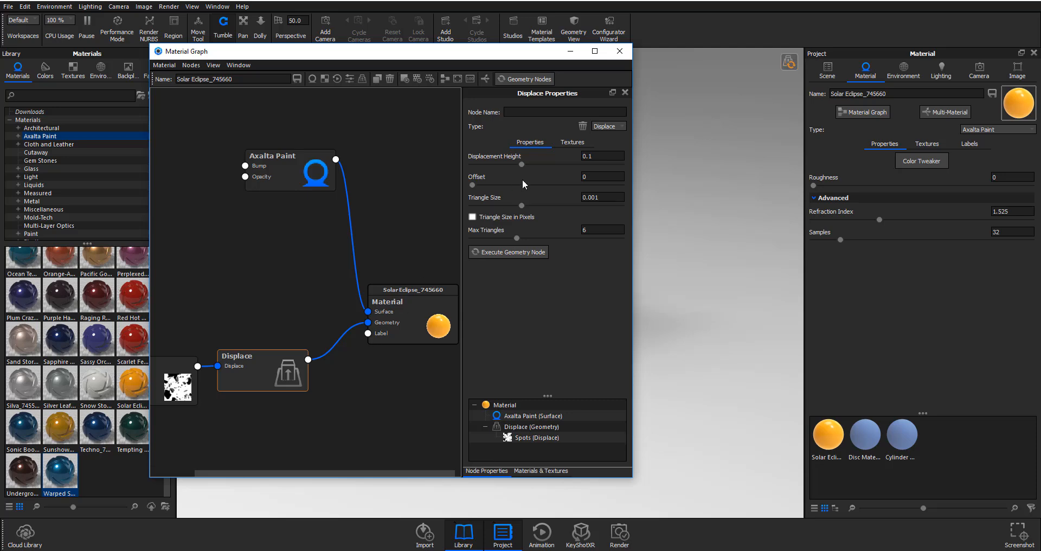
{"action": "left_click_drag", "start_coordinate": [596, 156], "coordinate": [550, 150]}
{"action": "key", "text": "Return"}
{"action": "left_click_drag", "start_coordinate": [457, 58], "coordinate": [888, 224]}
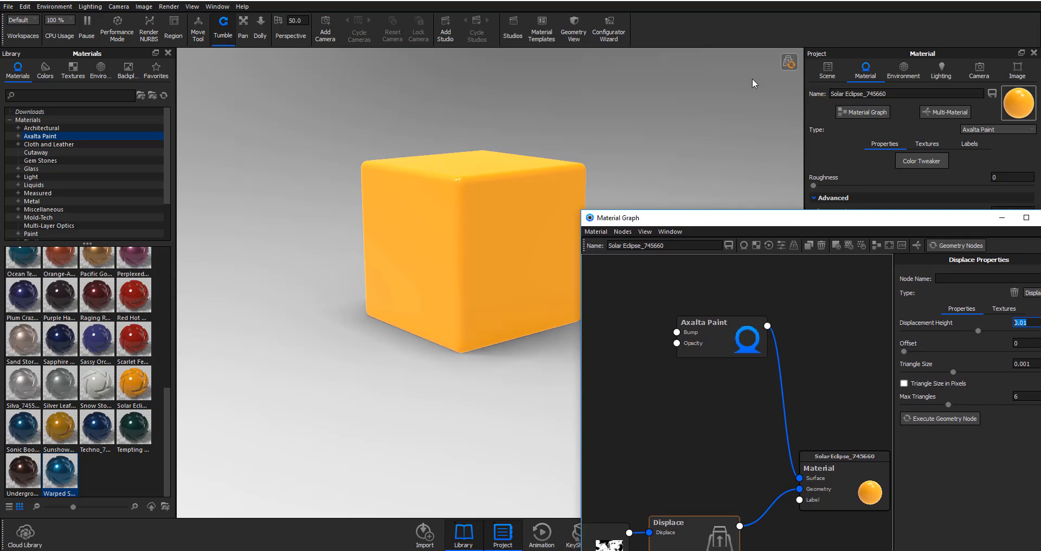
{"action": "left_click", "coordinate": [789, 62]}
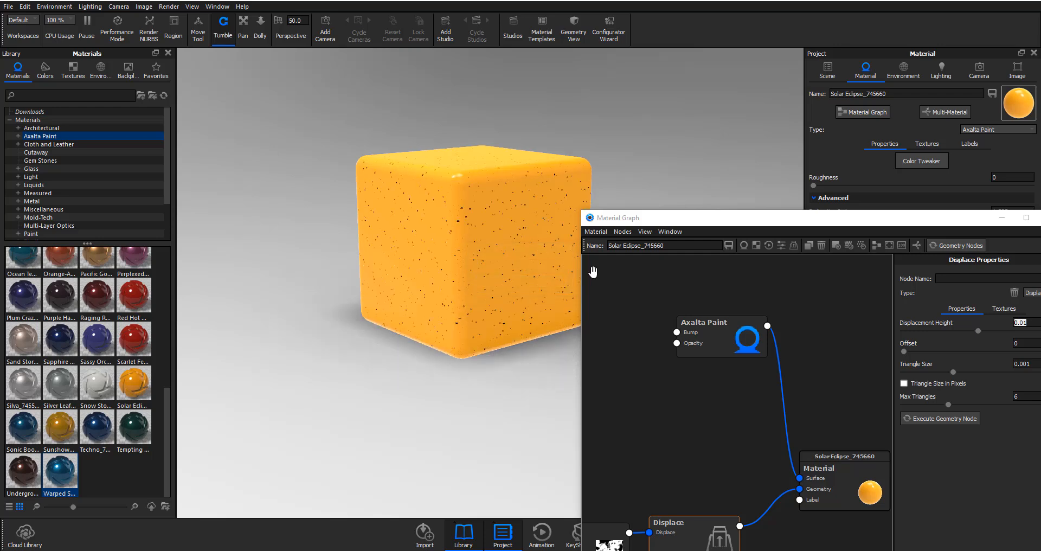
- Set the Displace node's displacement height to 0.1 and update the cube's displaced geometry
{"action": "left_click_drag", "start_coordinate": [636, 220], "coordinate": [585, 95]}
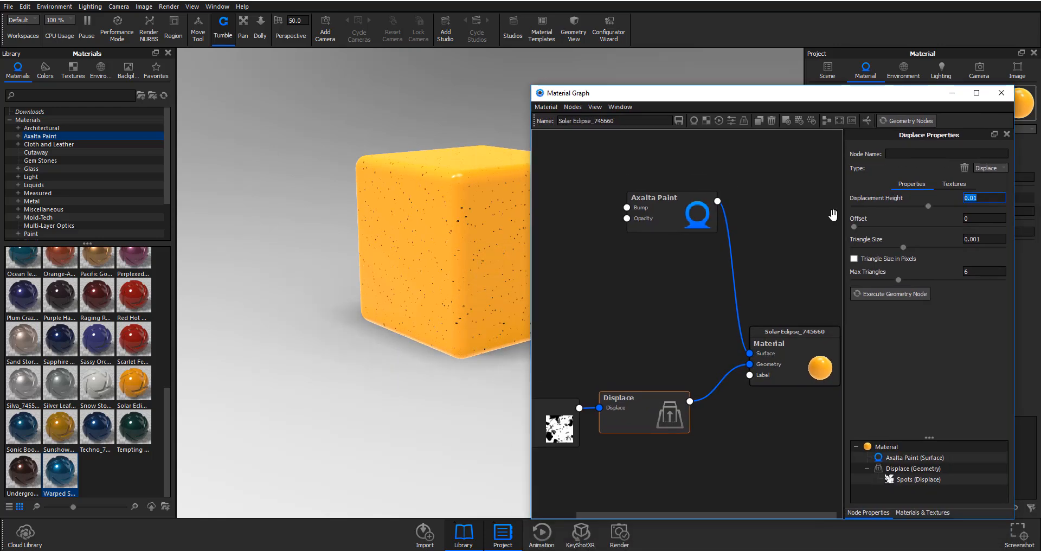
{"action": "double_click", "coordinate": [995, 199]}
{"action": "type", "text": "0.1"}
{"action": "key", "text": "Return"}
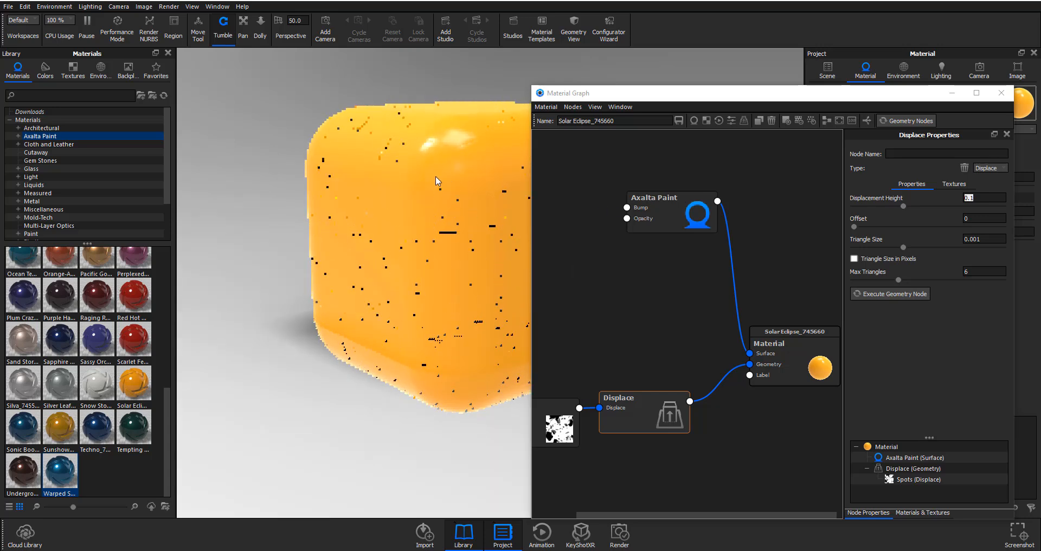
- Rearrange the graph by raising the Material node, tucking Displace right below it and moving Spots closer to Displace
{"action": "left_click_drag", "start_coordinate": [648, 413], "coordinate": [689, 434]}
{"action": "left_click_drag", "start_coordinate": [765, 366], "coordinate": [796, 315]}
{"action": "left_click_drag", "start_coordinate": [689, 431], "coordinate": [740, 364]}
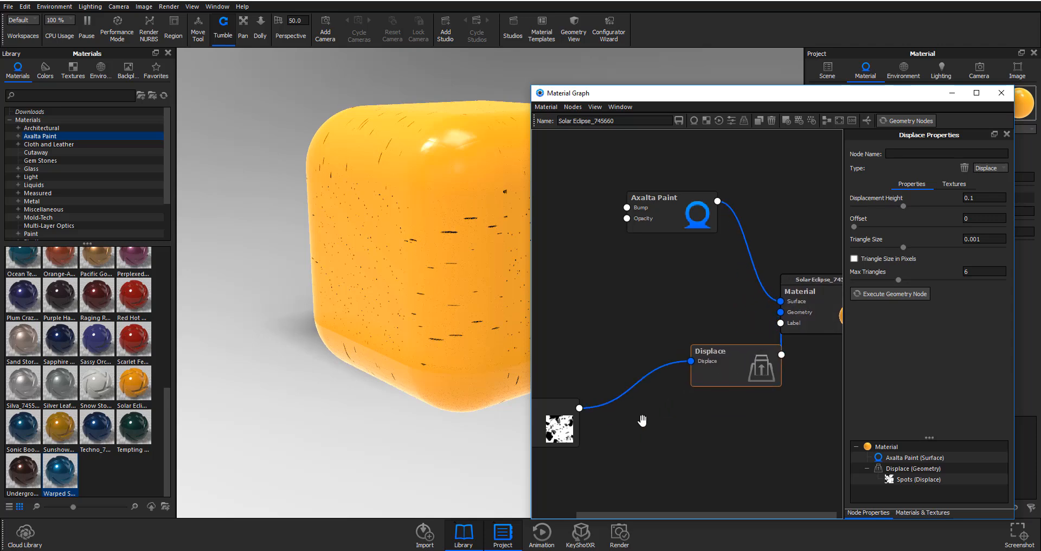
{"action": "left_click_drag", "start_coordinate": [539, 436], "coordinate": [592, 405]}
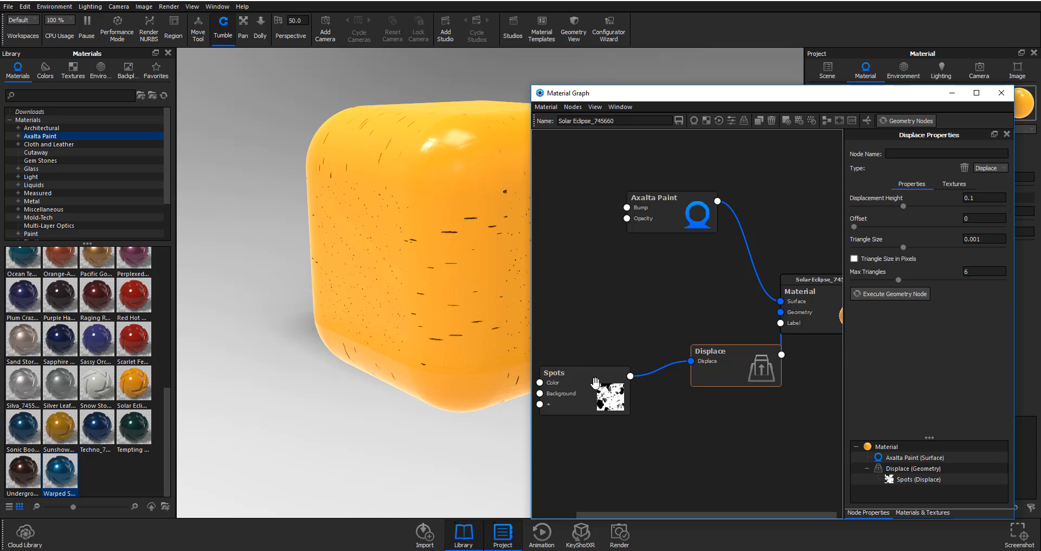
- Examine the Spots node's properties and texture slots, and clear the graph out of the way to view the displaced cube
{"action": "left_click", "coordinate": [596, 394]}
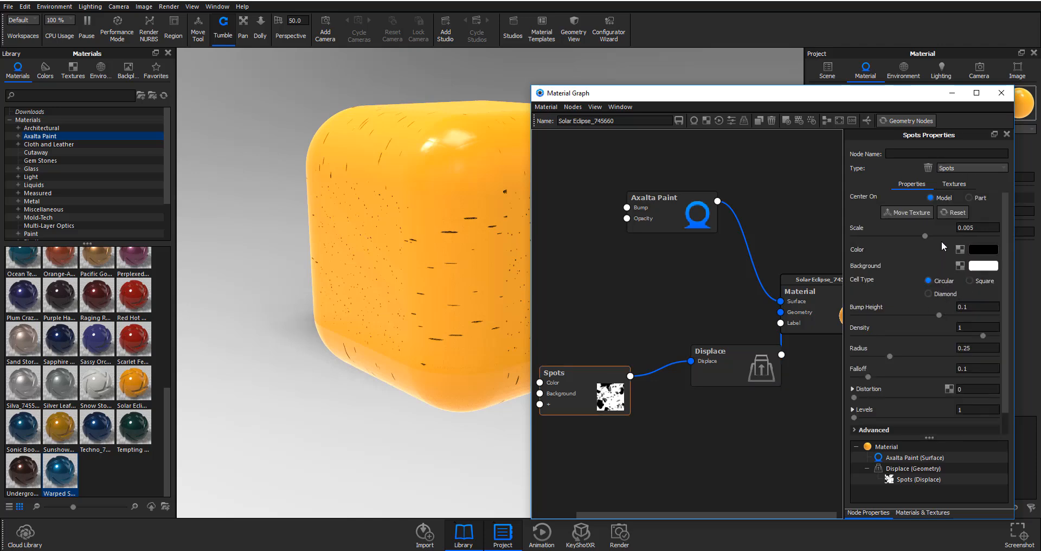
{"action": "left_click", "coordinate": [953, 184]}
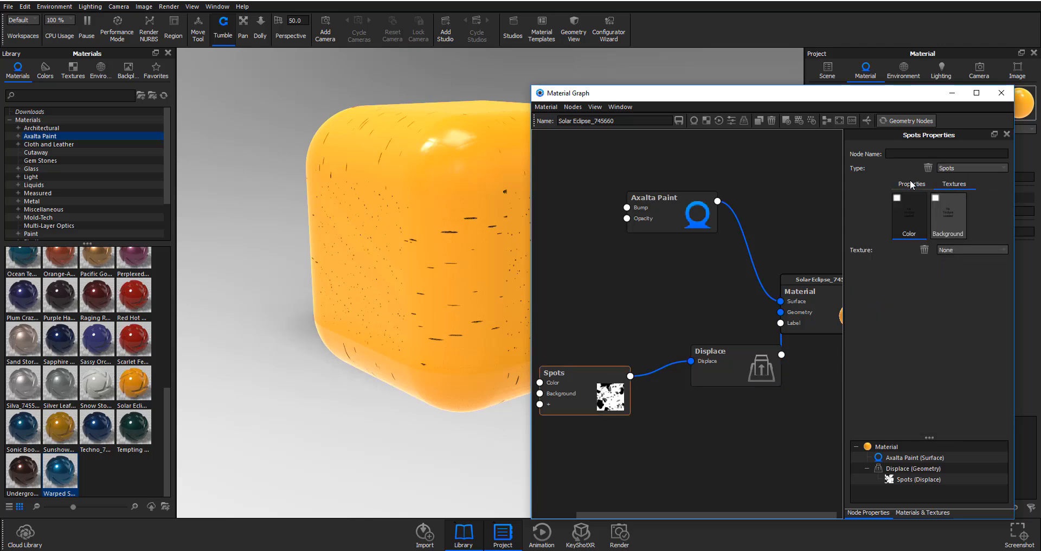
{"action": "left_click", "coordinate": [912, 184]}
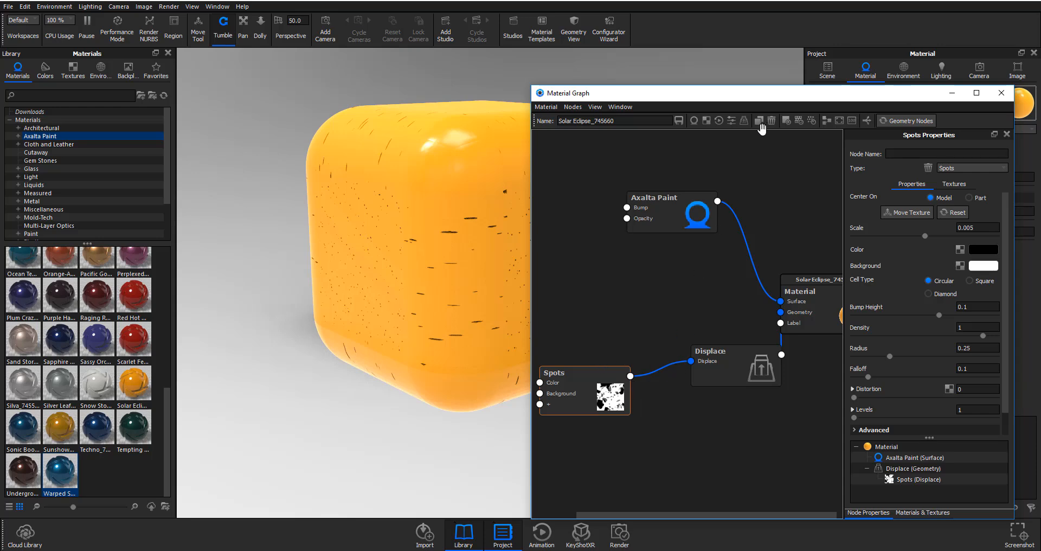
{"action": "left_click_drag", "start_coordinate": [762, 98], "coordinate": [421, 90]}
{"action": "scroll", "coordinate": [413, 383], "scroll_direction": "down", "scroll_amount": 3}
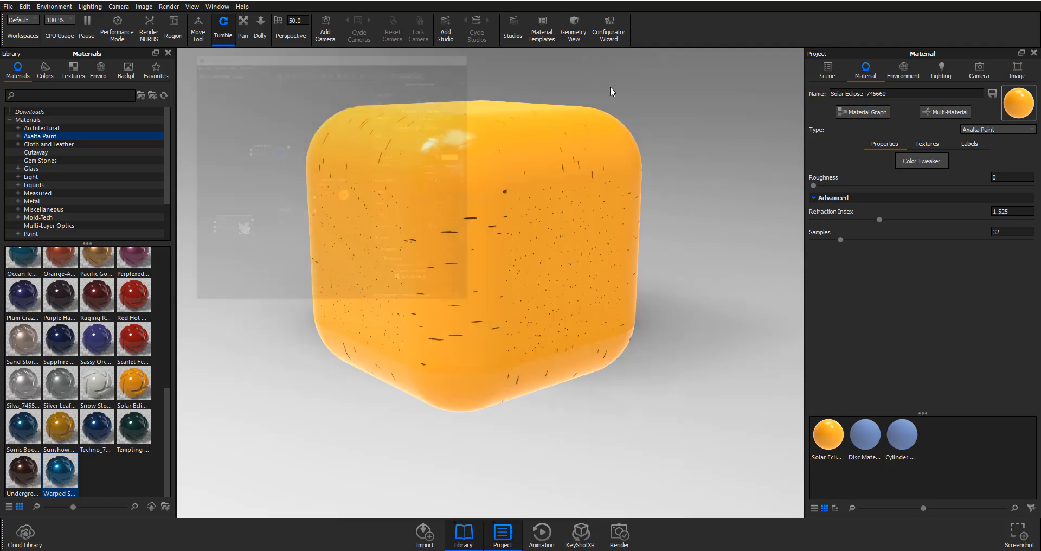
{"action": "left_click", "coordinate": [611, 87]}
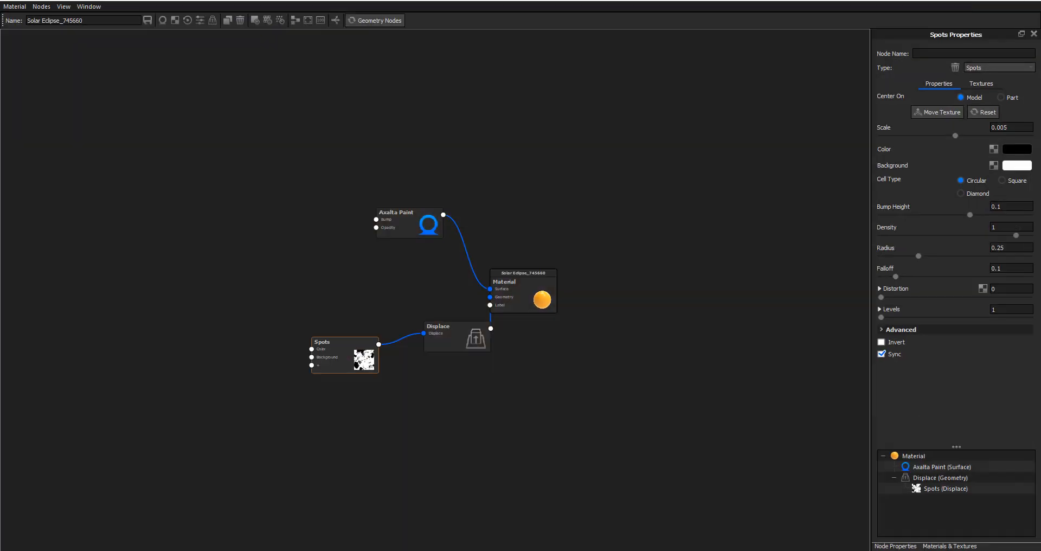
- Delete the Displace and Spots nodes from the graph and execute the geometry nodes to remove the cube's displacement
{"action": "left_click", "coordinate": [446, 336]}
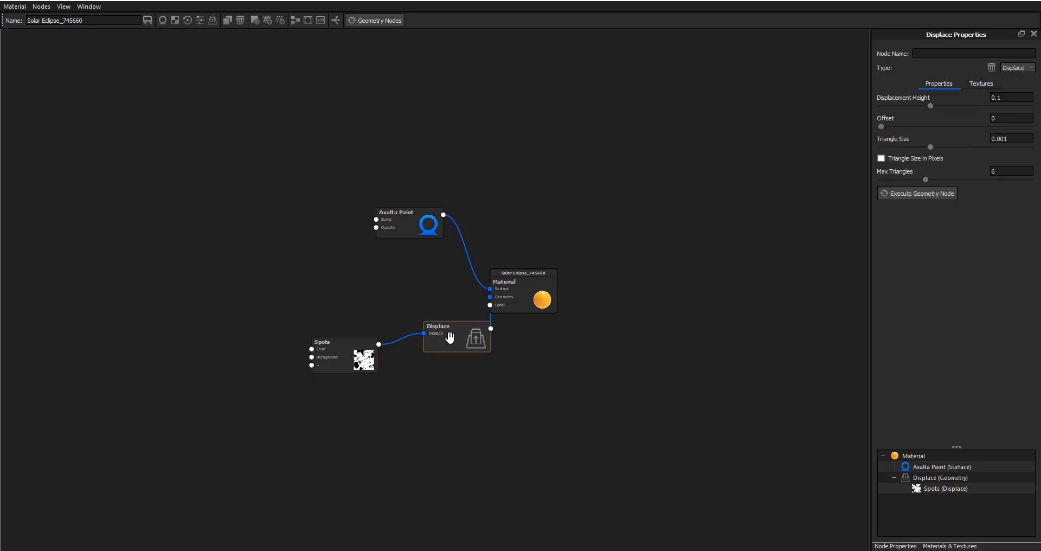
{"action": "key", "text": "Delete"}
{"action": "left_click", "coordinate": [342, 353]}
{"action": "key", "text": "Delete"}
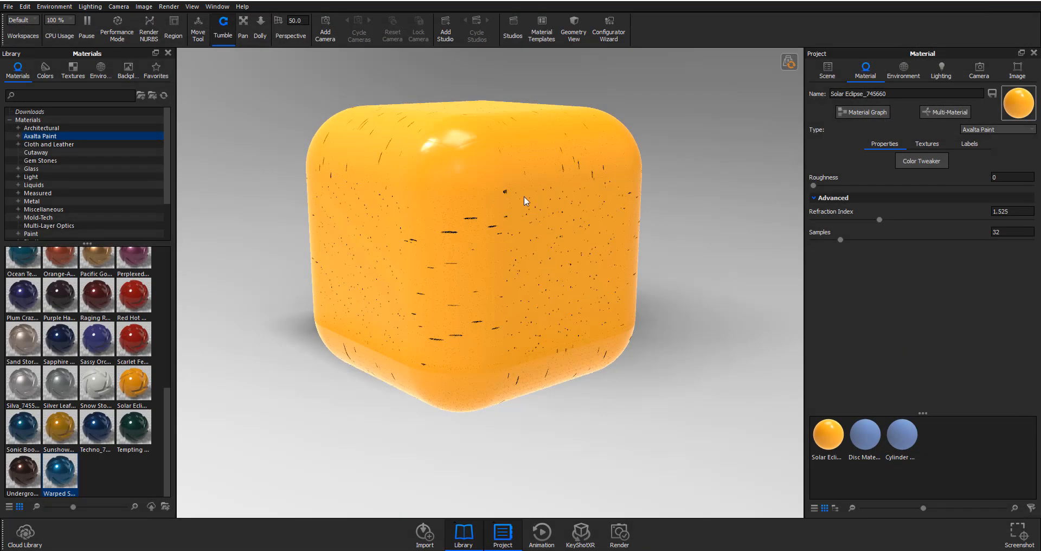
{"action": "left_click", "coordinate": [789, 61]}
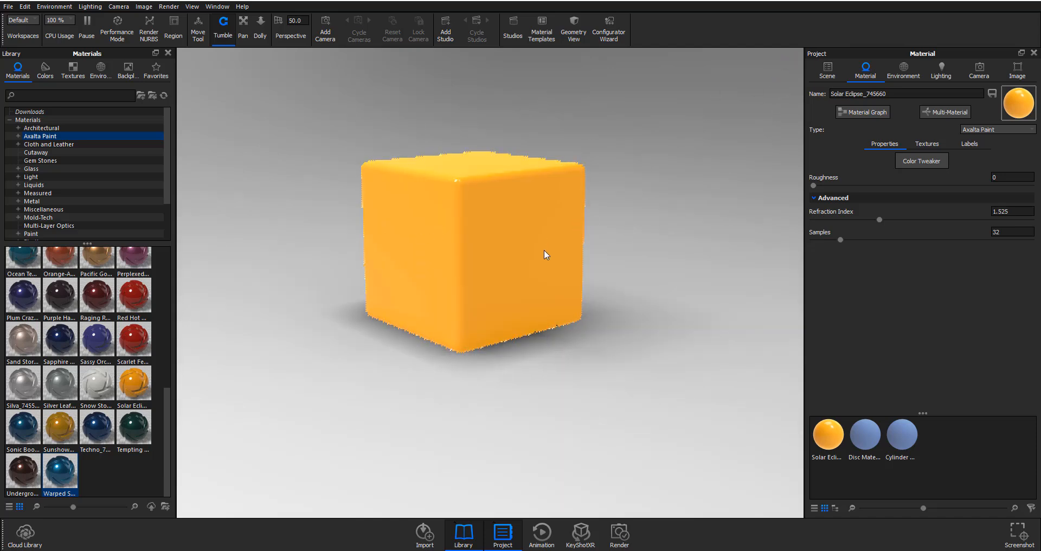
- Open the scene environment's HDRI Editor to view its background image settings
{"action": "left_click", "coordinate": [953, 75]}
{"action": "left_click", "coordinate": [903, 69]}
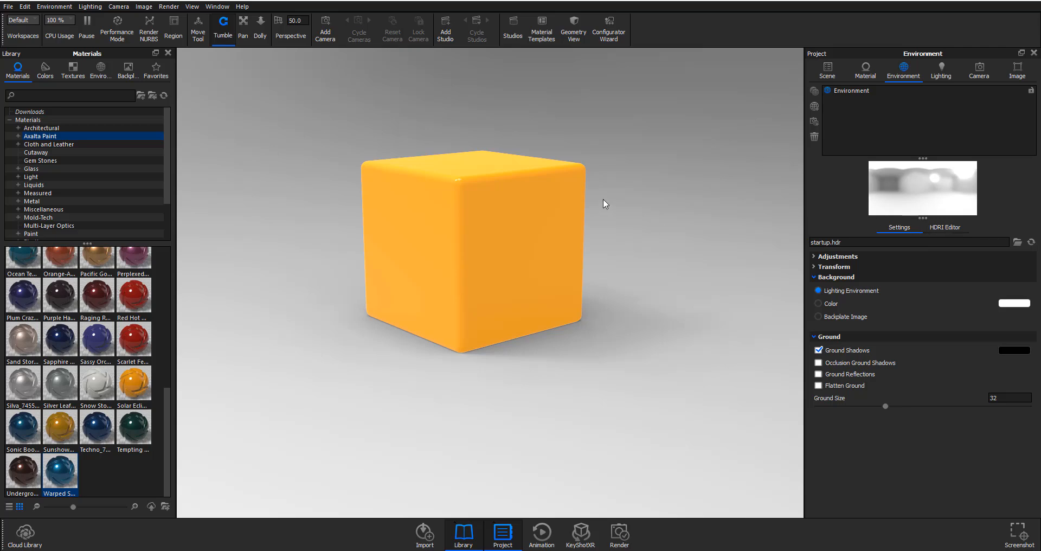
{"action": "left_click", "coordinate": [943, 230]}
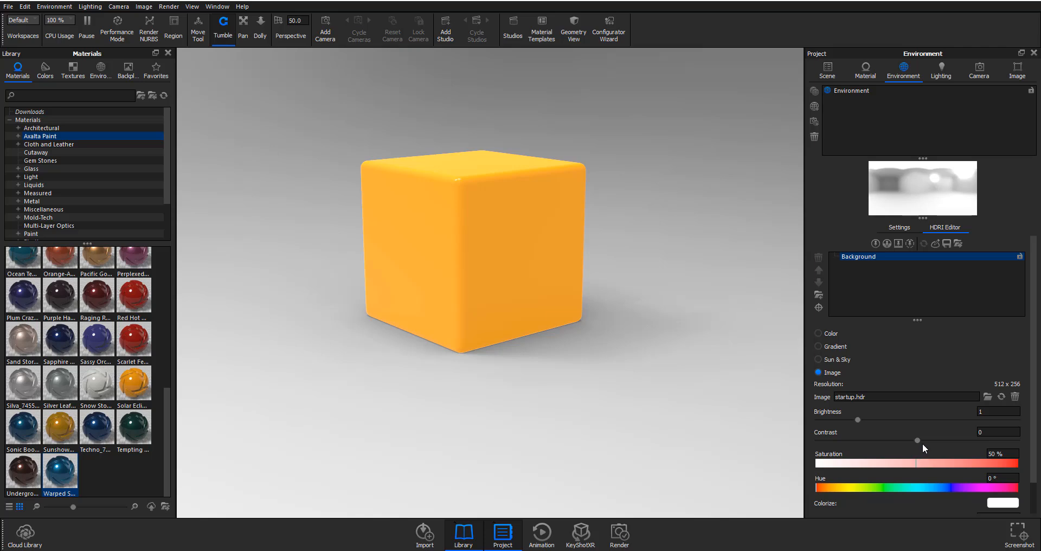
- Set the environment background image's contrast to 0.256 and brightness to 0.765, and regenerate the full-resolution HDRI
{"action": "left_click_drag", "start_coordinate": [919, 441], "coordinate": [944, 441]}
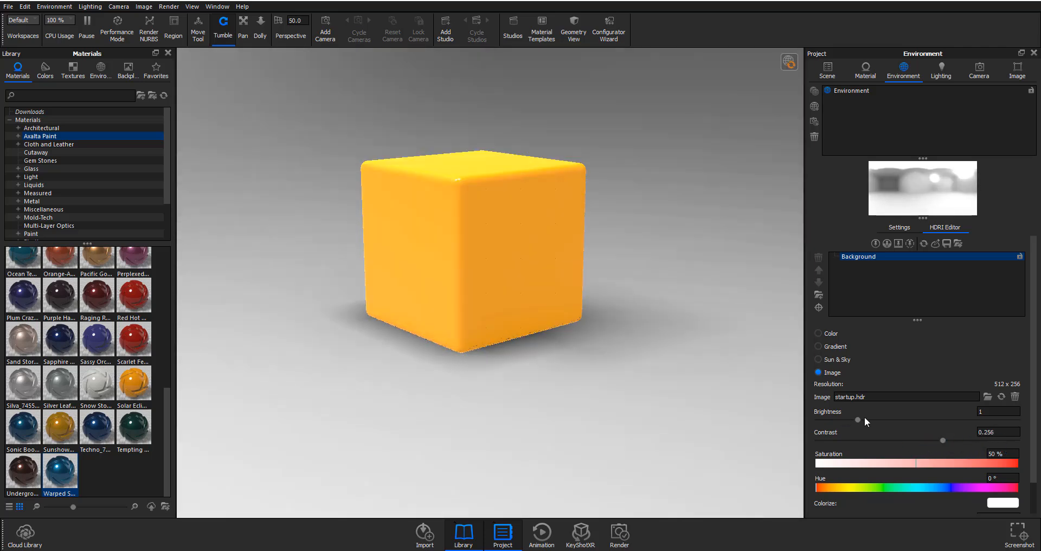
{"action": "left_click_drag", "start_coordinate": [864, 417], "coordinate": [848, 433]}
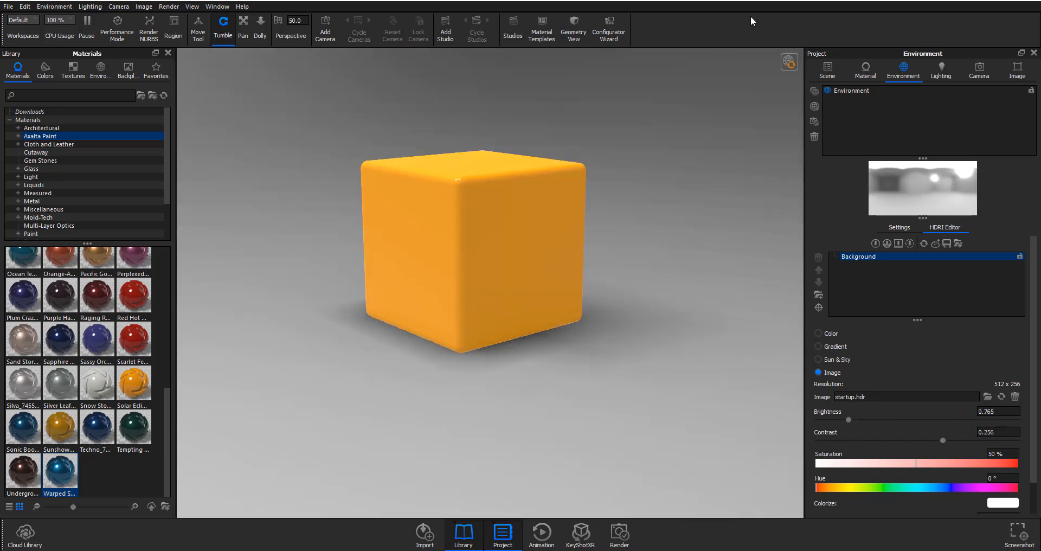
{"action": "scroll", "coordinate": [917, 404], "scroll_direction": "down", "scroll_amount": 1}
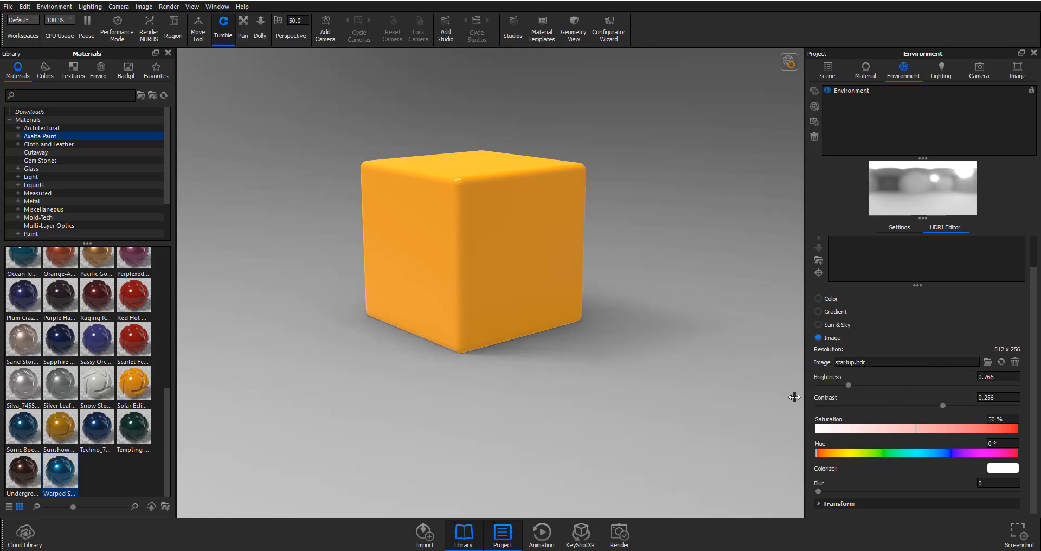
{"action": "left_click", "coordinate": [789, 64]}
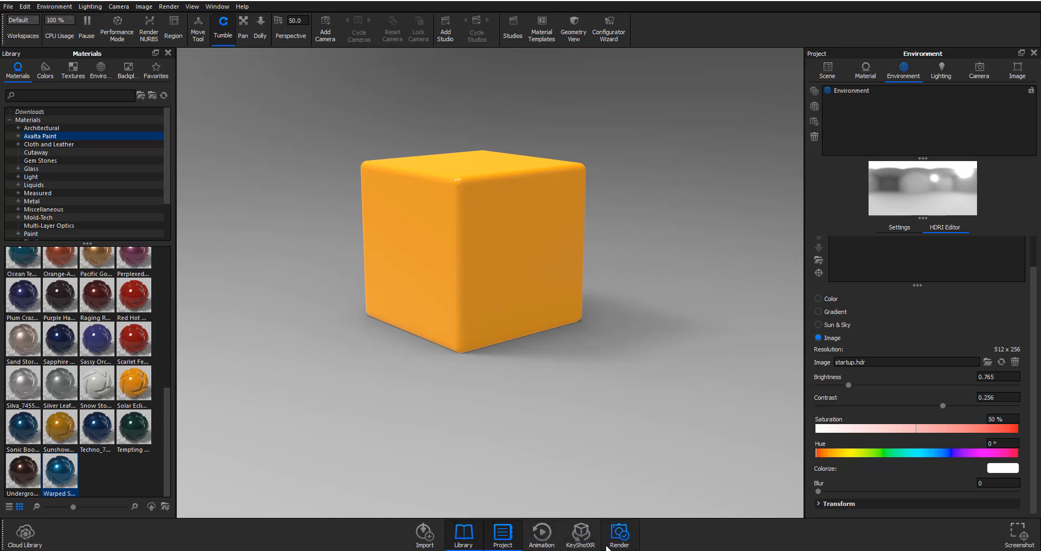
- Open the animation timeline, shorten the work area to end at 3.333 s, and preview the cloth animation from its first frame
{"action": "left_click", "coordinate": [542, 536]}
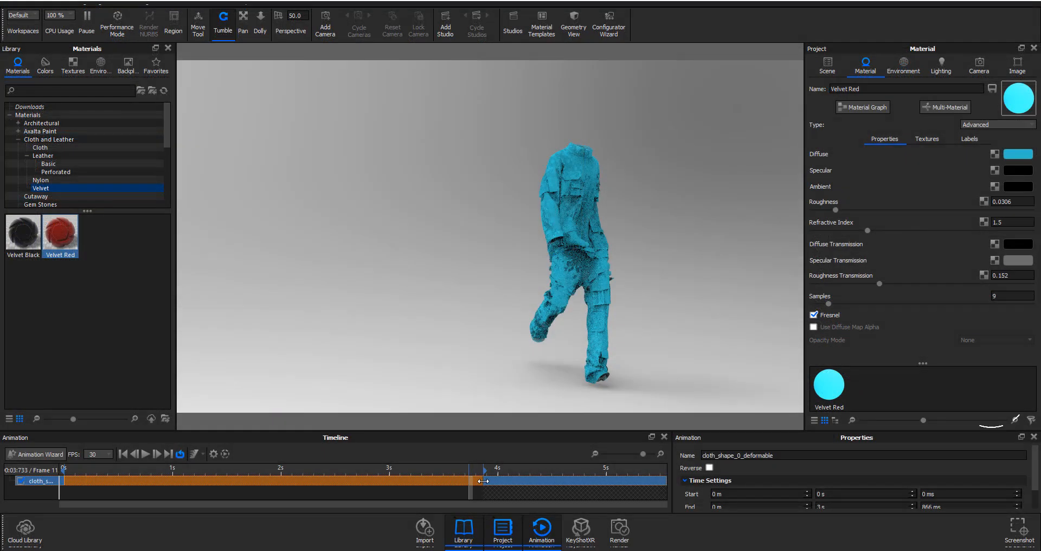
{"action": "left_click_drag", "start_coordinate": [541, 483], "coordinate": [180, 499]}
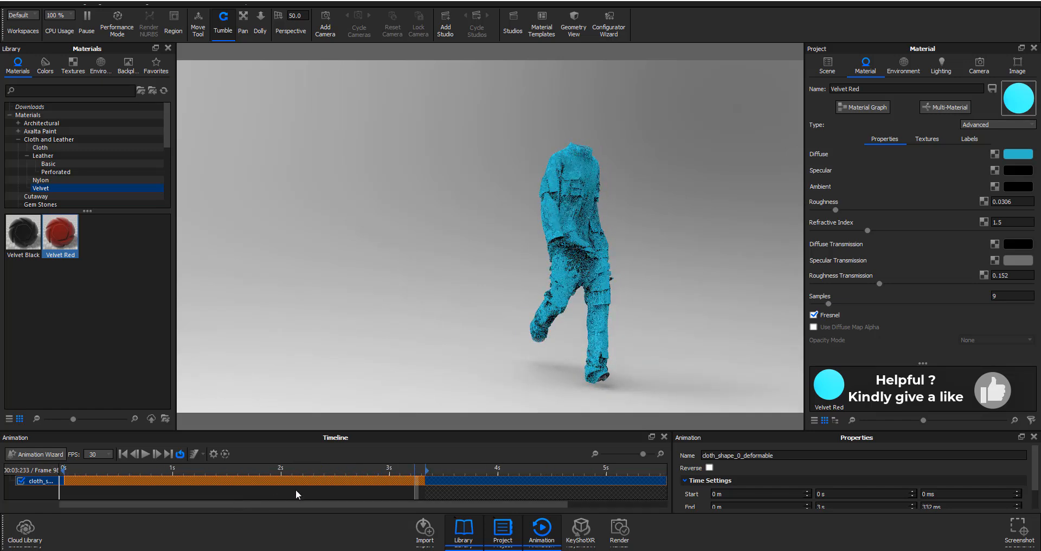
{"action": "left_click_drag", "start_coordinate": [414, 476], "coordinate": [63, 478]}
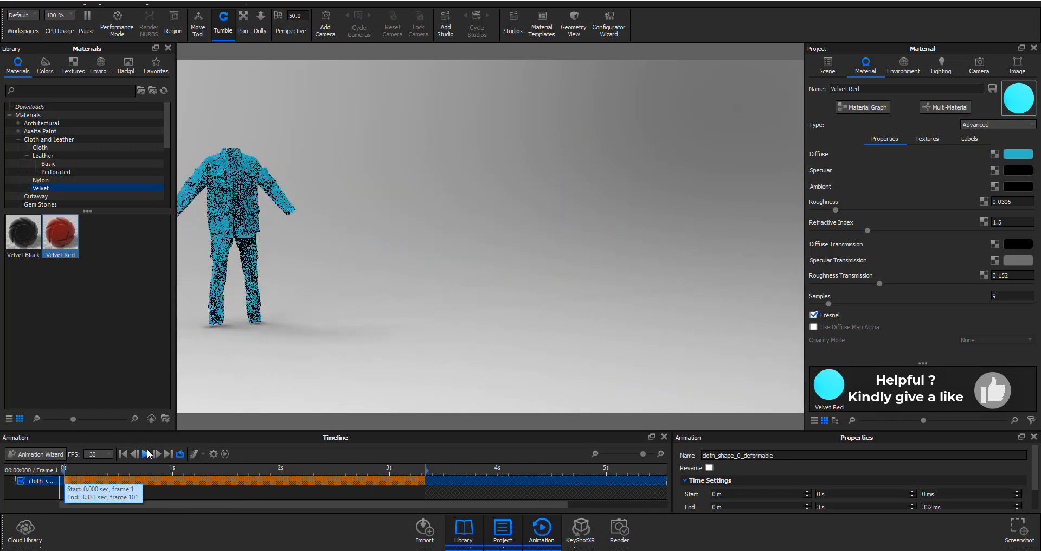
{"action": "left_click", "coordinate": [146, 454]}
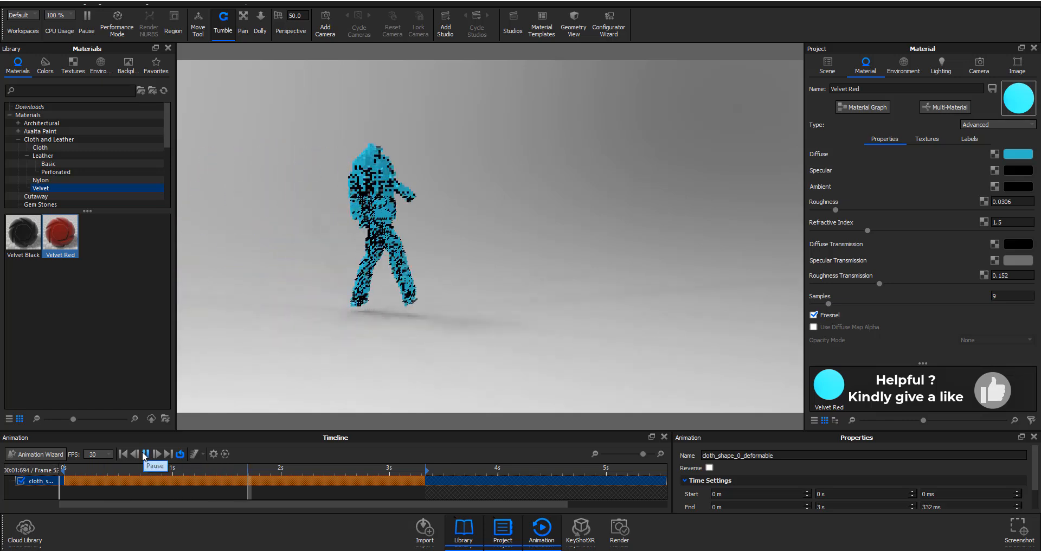
{"action": "left_click", "coordinate": [145, 453]}
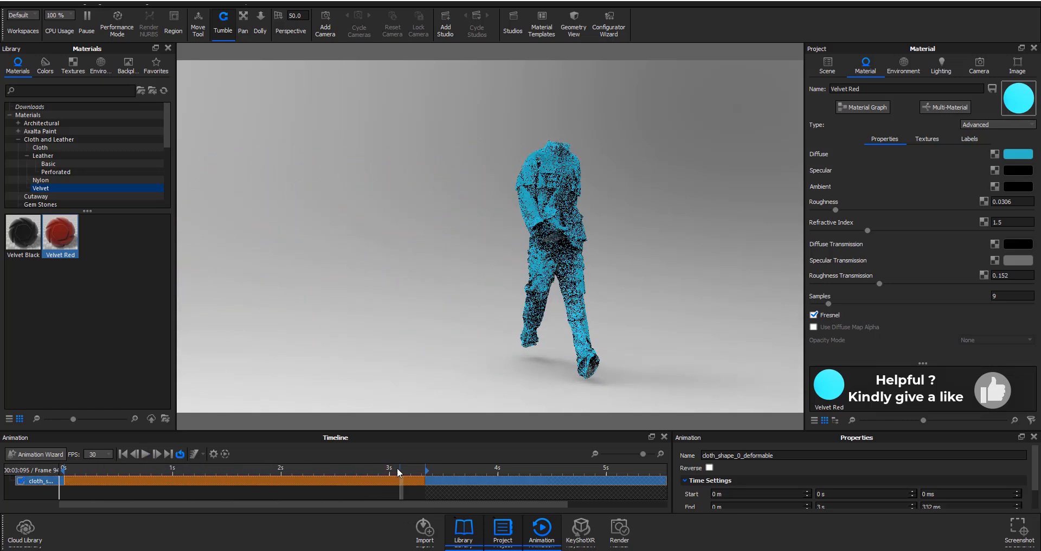
- Scrub the cloth animation back to 0.333 s and reposition the work area's start marker along the timeline
{"action": "left_click_drag", "start_coordinate": [307, 468], "coordinate": [105, 471]}
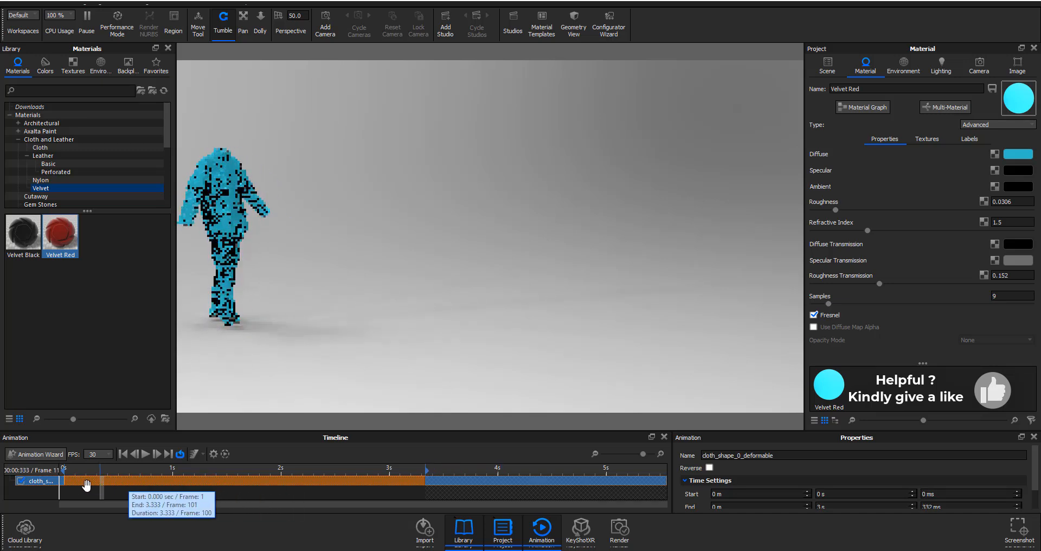
{"action": "mouse_move", "coordinate": [98, 486]}
{"action": "left_mouse_down"}
{"action": "mouse_move", "coordinate": [170, 489]}
{"action": "mouse_move", "coordinate": [70, 473]}
{"action": "mouse_move", "coordinate": [154, 474]}
{"action": "mouse_move", "coordinate": [62, 478]}
{"action": "mouse_move", "coordinate": [171, 480]}
{"action": "mouse_move", "coordinate": [133, 471]}
{"action": "mouse_move", "coordinate": [143, 468]}
{"action": "left_mouse_up"}
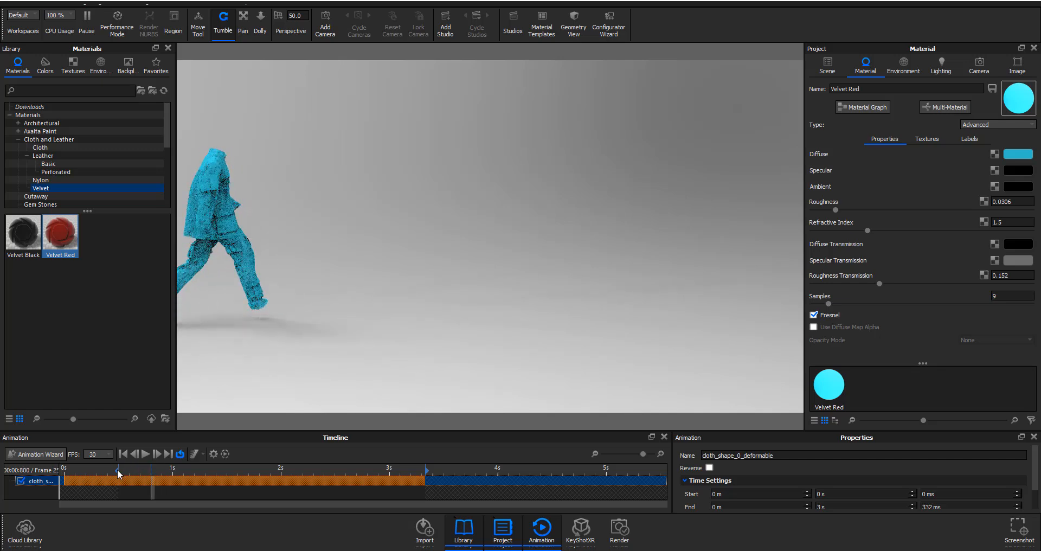
{"action": "mouse_move", "coordinate": [117, 470]}
{"action": "left_mouse_down"}
{"action": "mouse_move", "coordinate": [479, 486]}
{"action": "mouse_move", "coordinate": [401, 488]}
{"action": "mouse_move", "coordinate": [427, 490]}
{"action": "mouse_move", "coordinate": [426, 480]}
{"action": "mouse_move", "coordinate": [487, 481]}
{"action": "mouse_move", "coordinate": [401, 474]}
{"action": "left_mouse_up"}
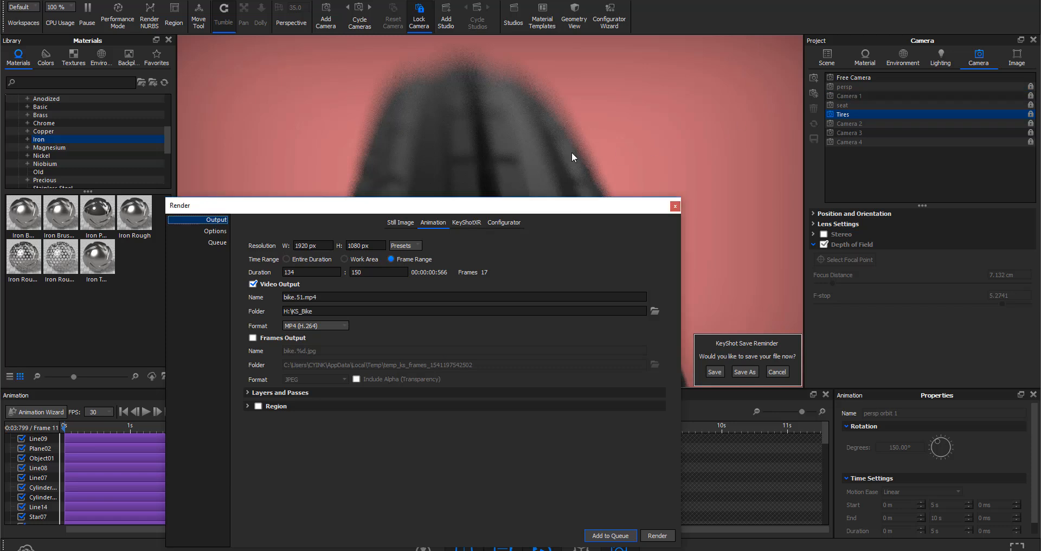
- Scrub the bike animation to frame 112, widen the timeline's name column, and set the render frame range's start to 112
{"action": "left_click_drag", "start_coordinate": [556, 206], "coordinate": [878, 337]}
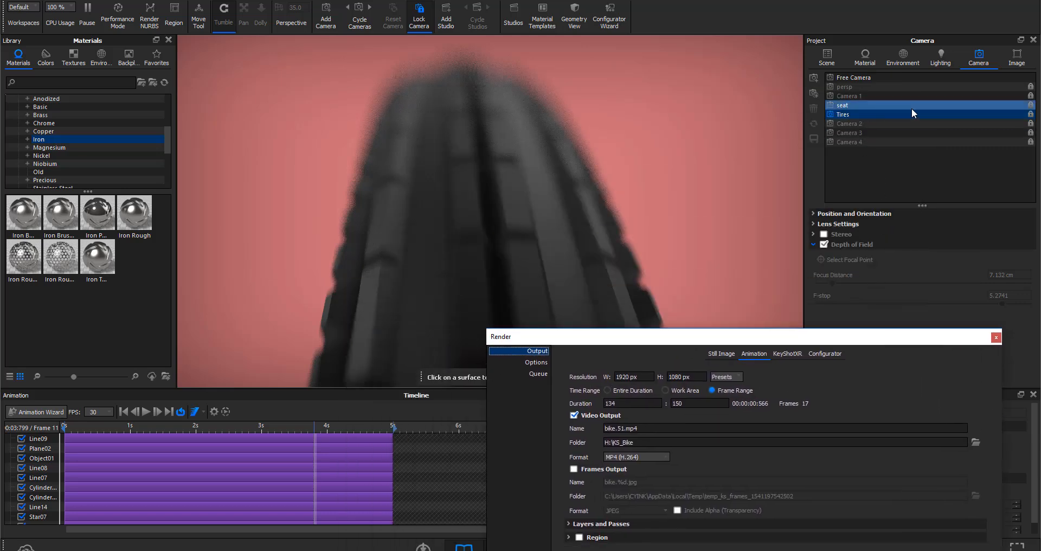
{"action": "mouse_move", "coordinate": [319, 431]}
{"action": "left_mouse_down"}
{"action": "mouse_move", "coordinate": [282, 432]}
{"action": "mouse_move", "coordinate": [309, 434]}
{"action": "left_mouse_up"}
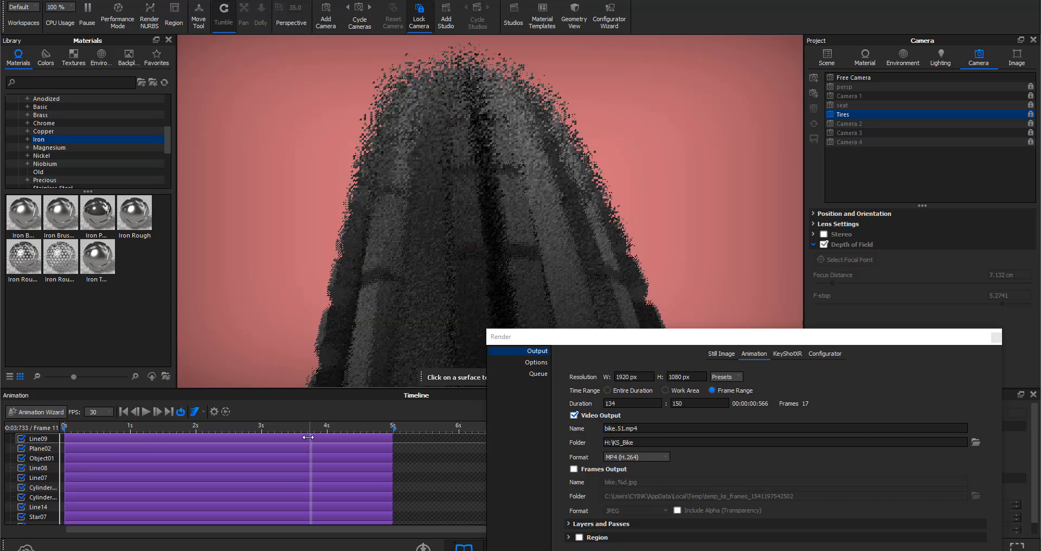
{"action": "left_click_drag", "start_coordinate": [60, 427], "coordinate": [83, 428]}
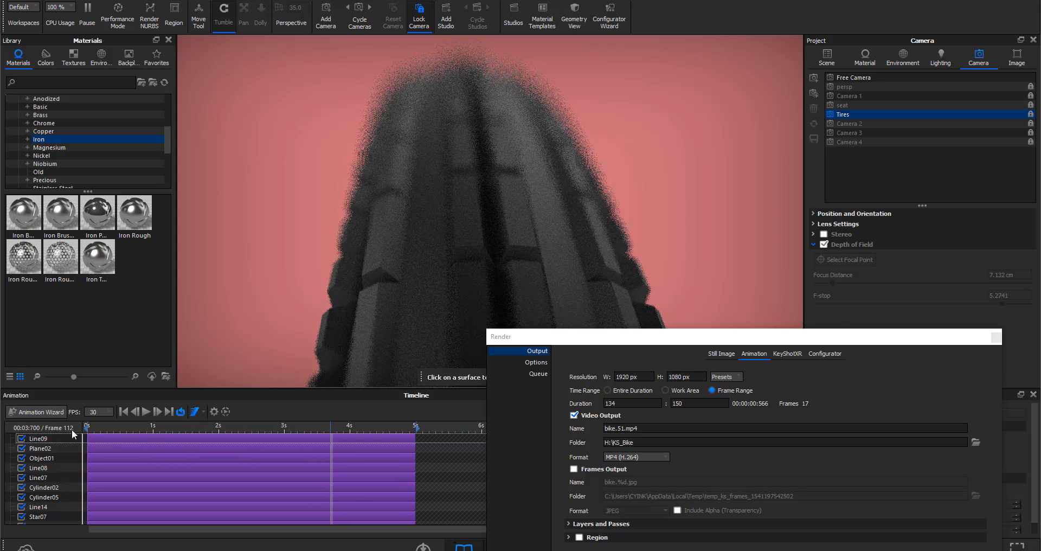
{"action": "double_click", "coordinate": [610, 403]}
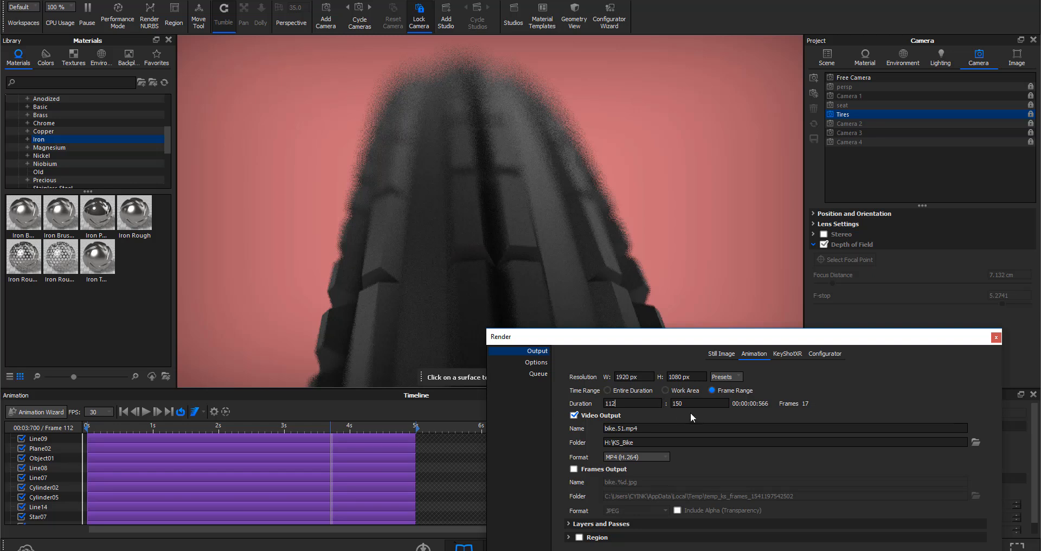
- Open the render queue and start adding cameras to it, keeping the Animation output
{"action": "left_click_drag", "start_coordinate": [716, 339], "coordinate": [641, 127]}
{"action": "left_click", "coordinate": [547, 278]}
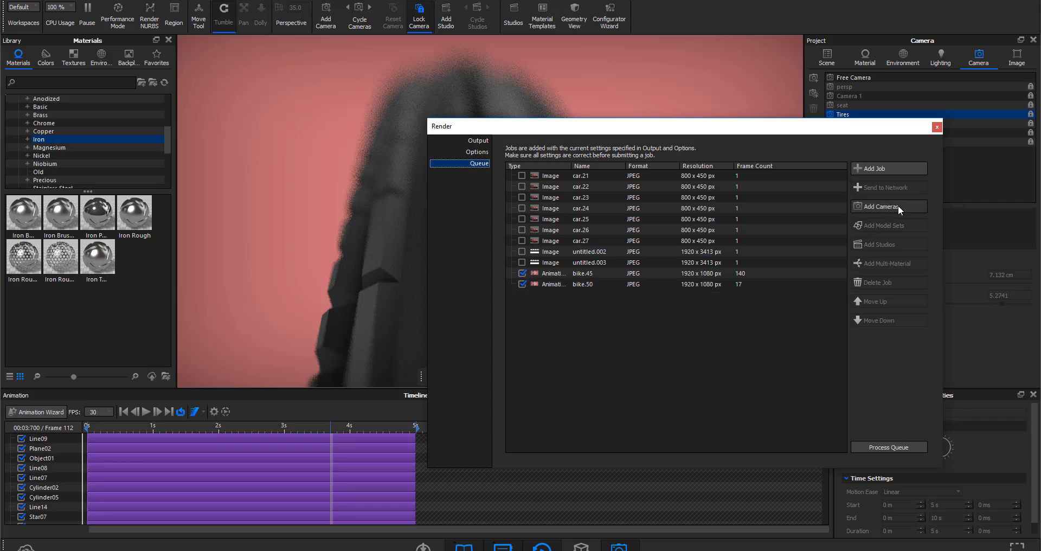
{"action": "left_click_drag", "start_coordinate": [813, 128], "coordinate": [727, 168]}
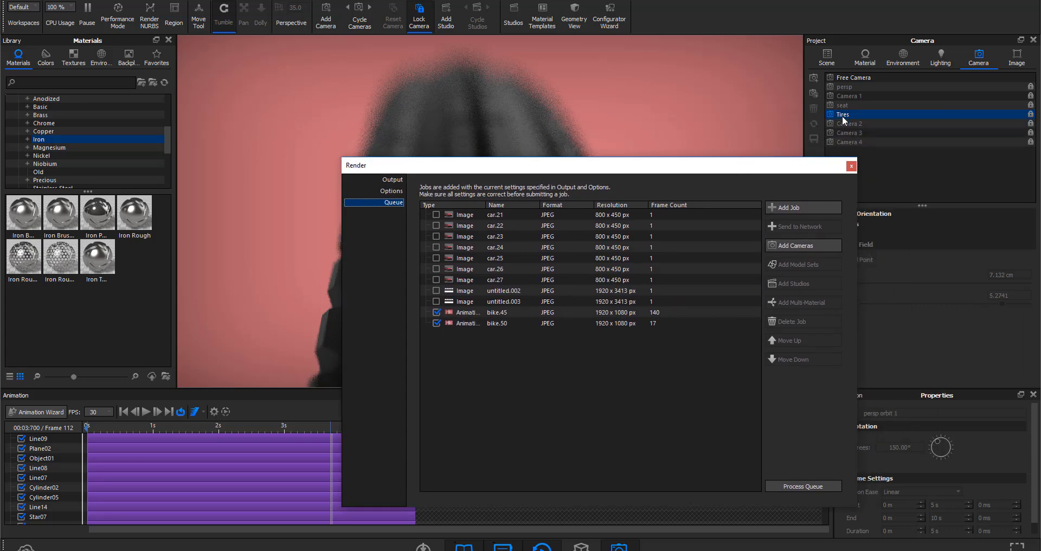
{"action": "left_click", "coordinate": [809, 247]}
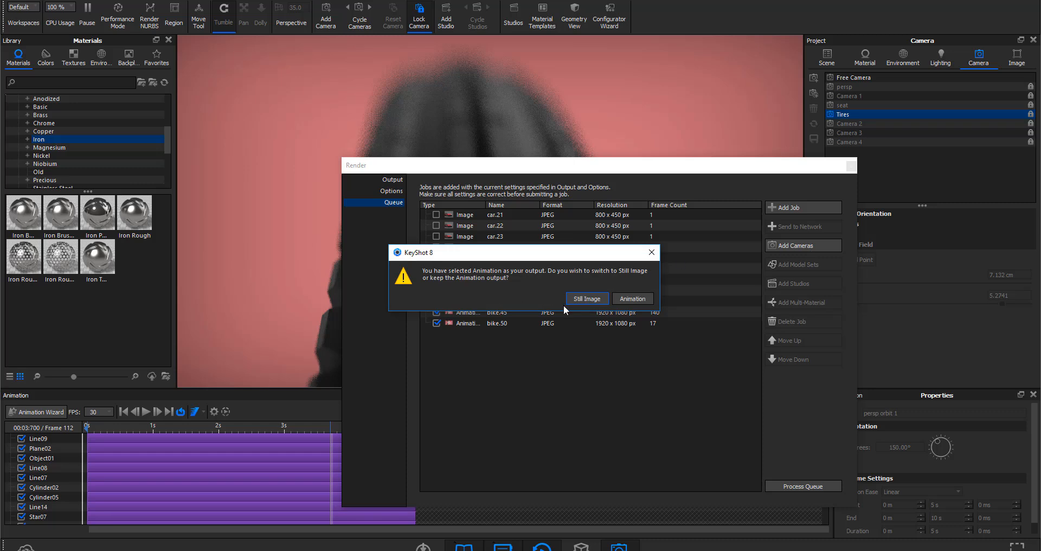
{"action": "left_click", "coordinate": [631, 297]}
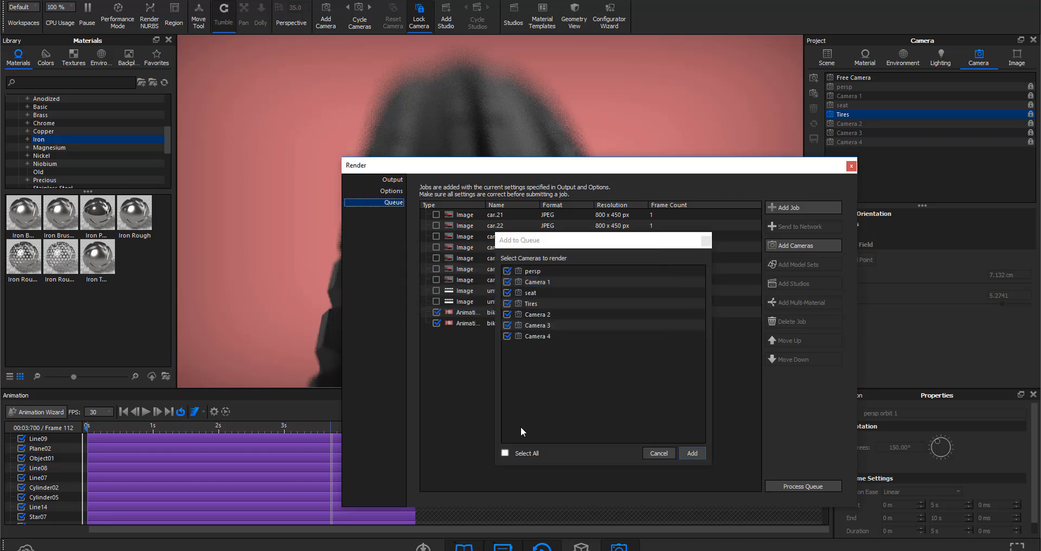
- Add only the Tires camera to the render queue and check the frame count of the new bike.51 job
{"action": "left_click", "coordinate": [504, 453]}
{"action": "left_click", "coordinate": [510, 305]}
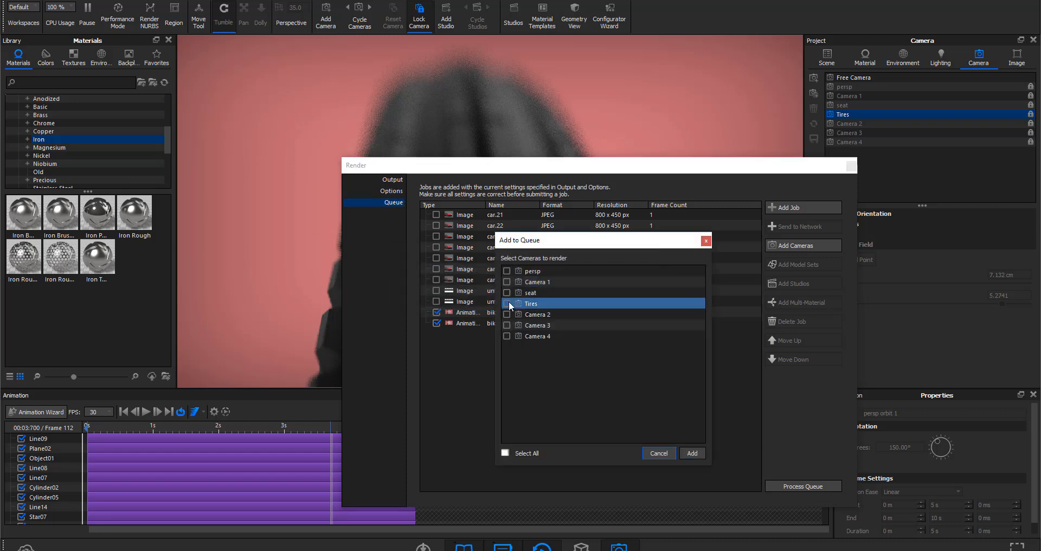
{"action": "left_click", "coordinate": [507, 304]}
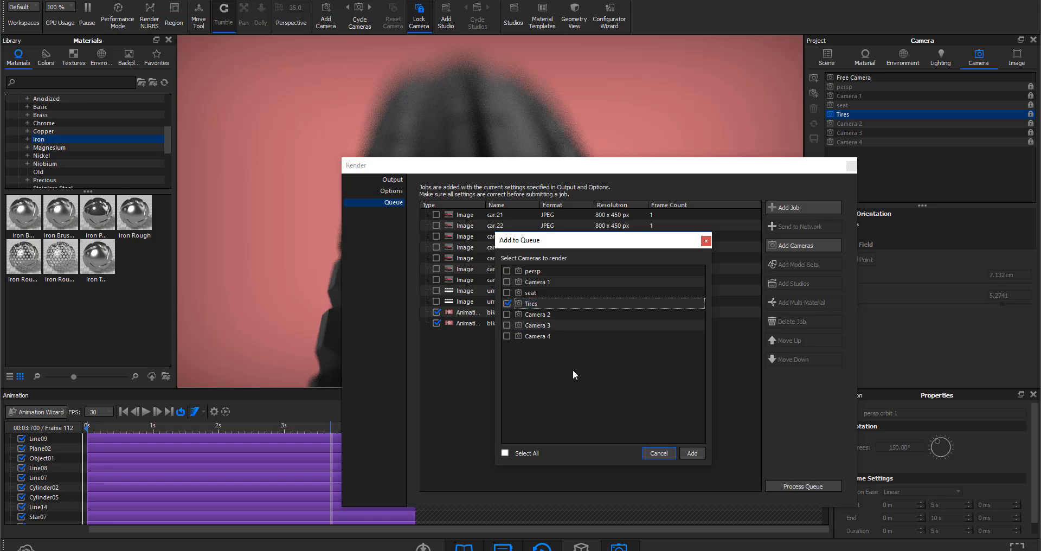
{"action": "left_click", "coordinate": [690, 455]}
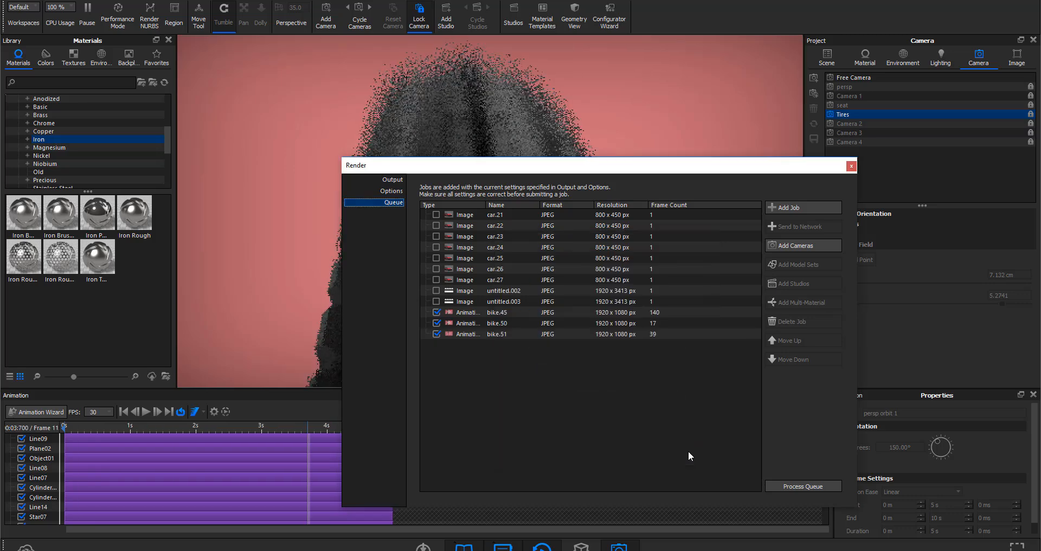
{"action": "left_click", "coordinate": [651, 334]}
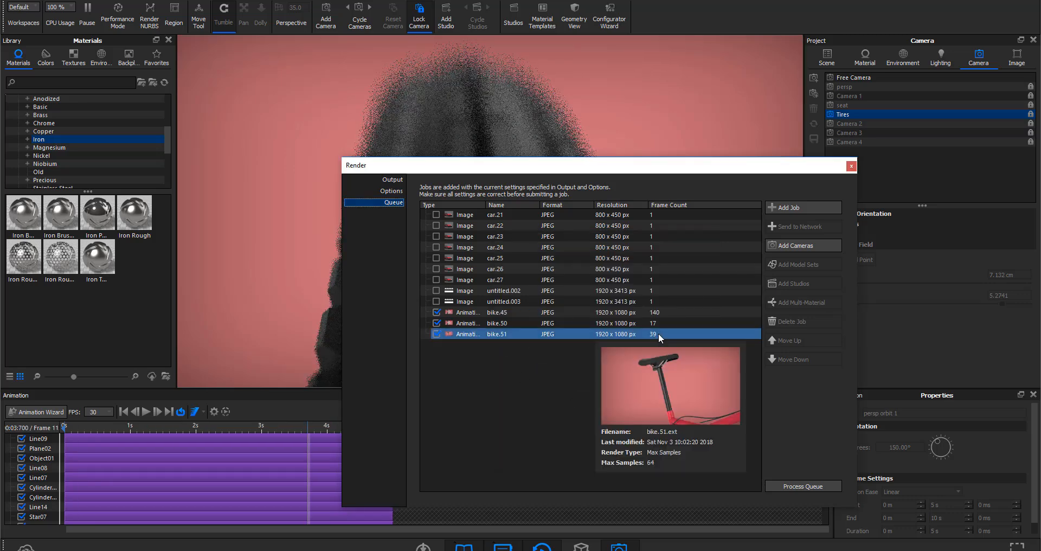